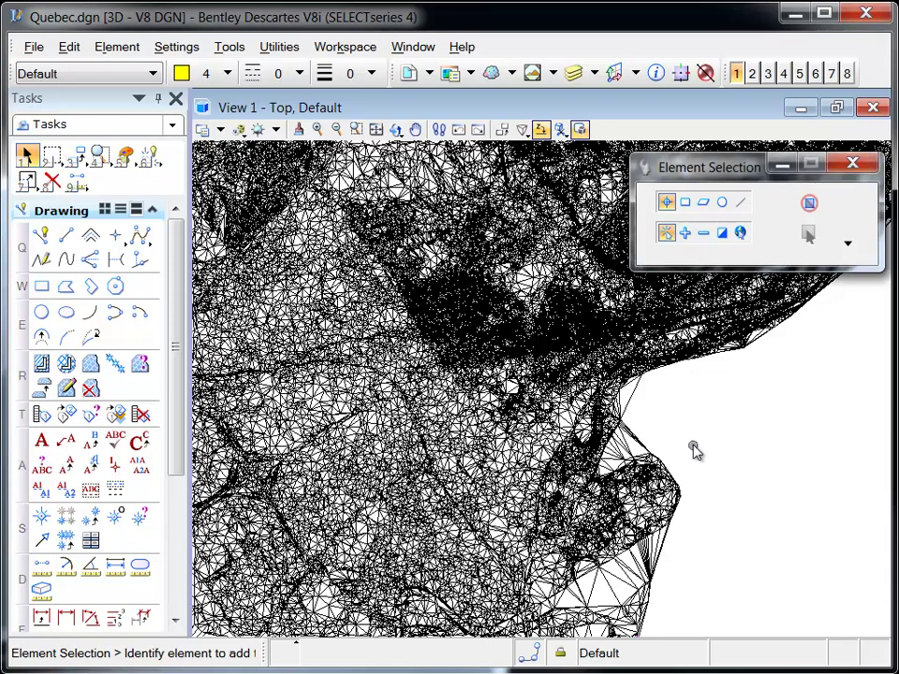
# Step: Set View 1's display style to Smooth and window-zoom onto the steep ridge
pyautogui.click(238, 129)
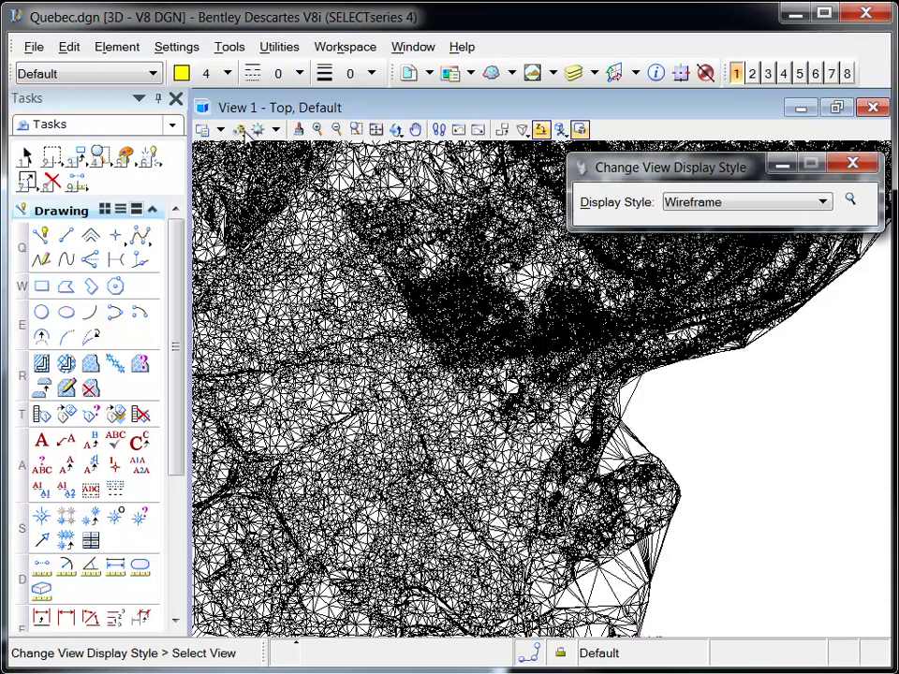
pyautogui.click(748, 204)
pyautogui.click(693, 273)
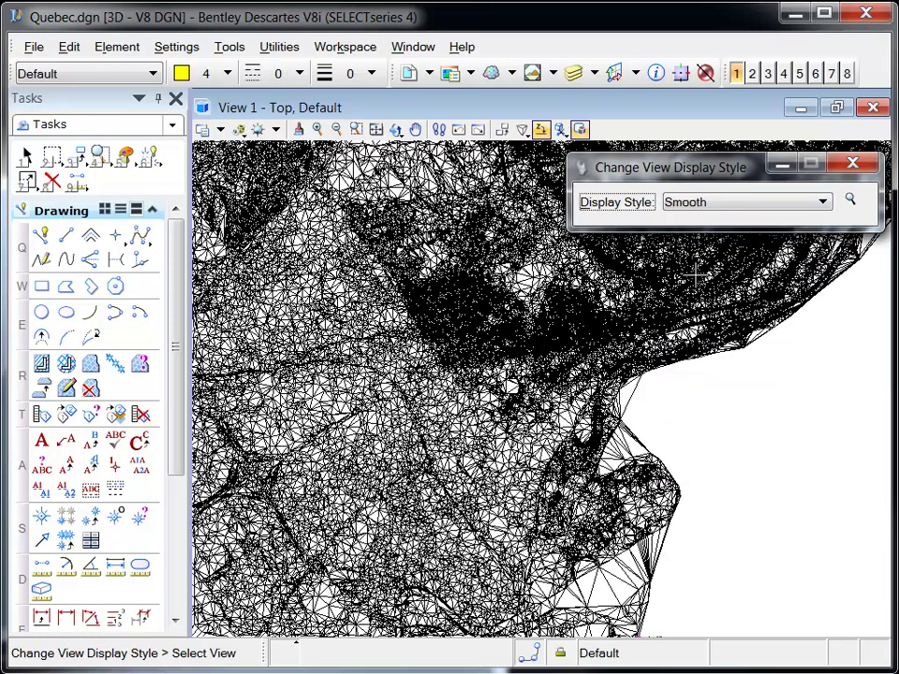
pyautogui.click(743, 390)
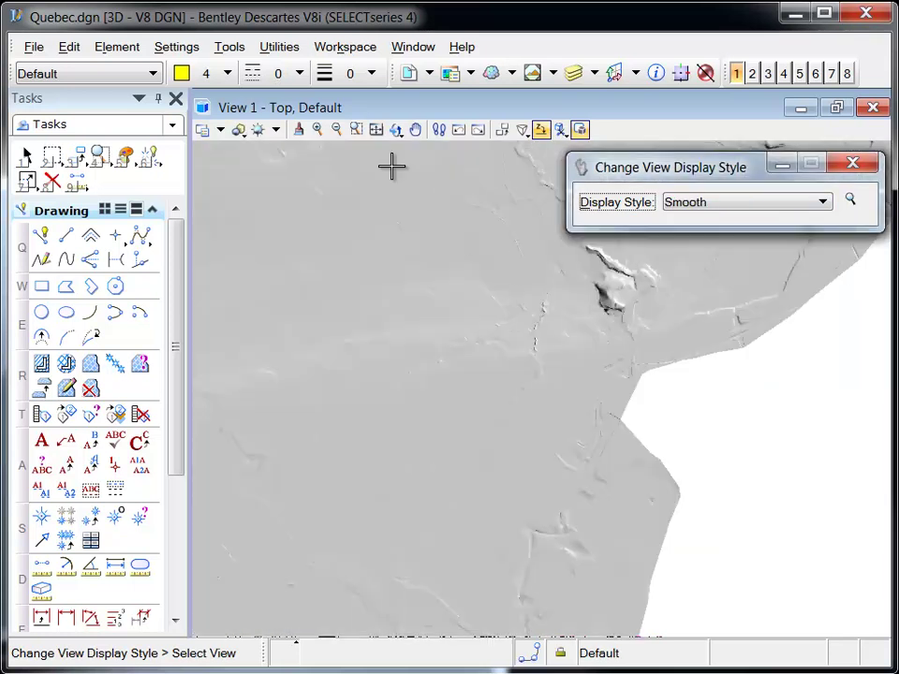
pyautogui.click(356, 129)
pyautogui.click(534, 208)
# Step: Tilt the terrain into an oblique perspective view pivoting on the fortification
pyautogui.click(759, 373)
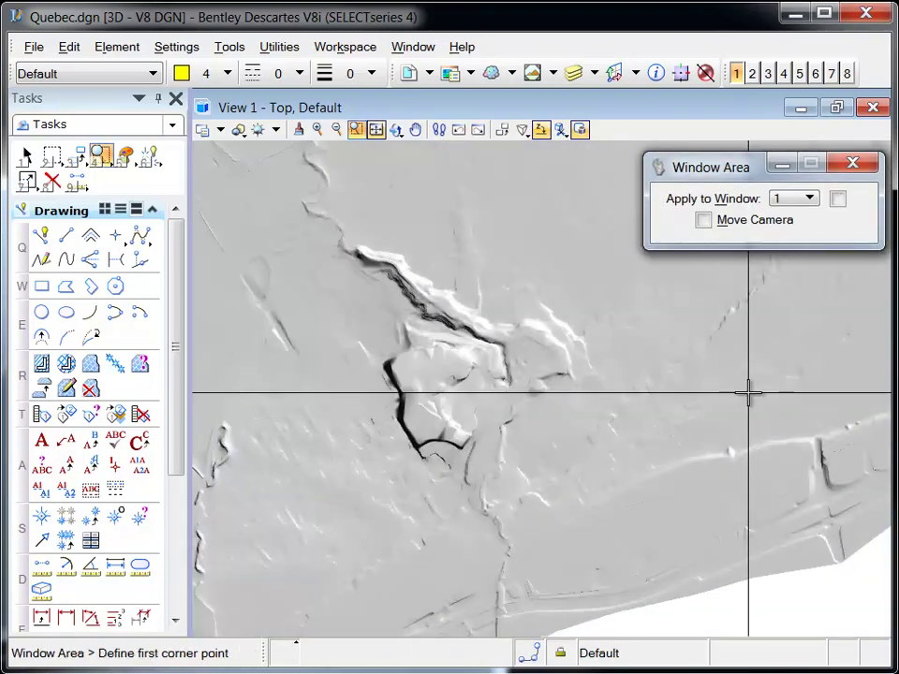
pyautogui.rightClick(748, 393)
pyautogui.click(396, 129)
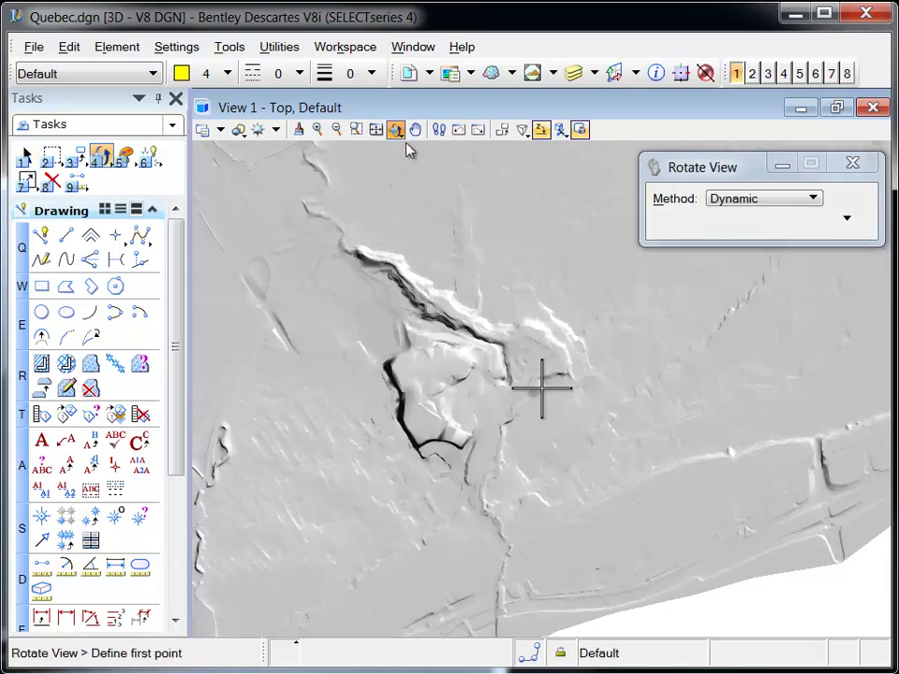
pyautogui.click(439, 404)
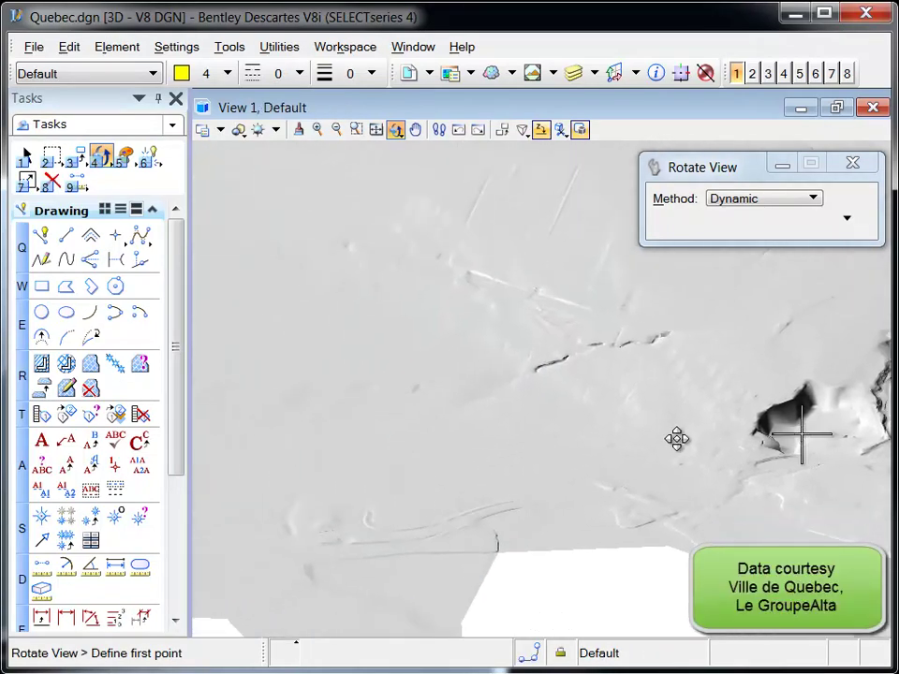
pyautogui.moveTo(378, 549)
pyautogui.mouseDown(button='middle')
pyautogui.moveTo(513, 471)
pyautogui.moveTo(720, 447)
pyautogui.moveTo(669, 453)
pyautogui.mouseUp(button='middle')
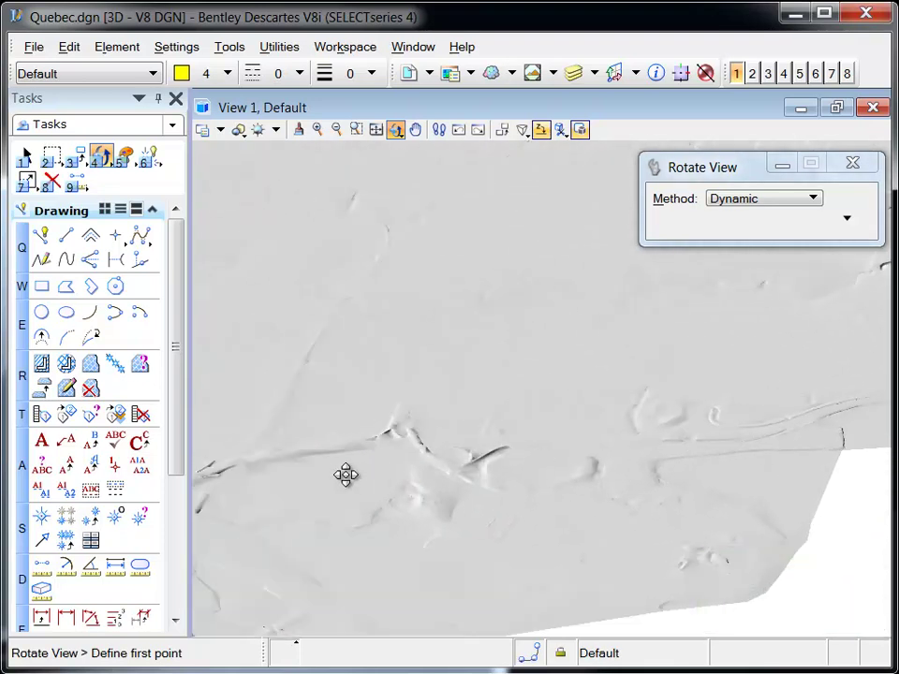
pyautogui.keyDown('shift'); pyautogui.moveTo(286, 484); pyautogui.dragTo(652, 435, button='middle'); pyautogui.keyUp('shift')
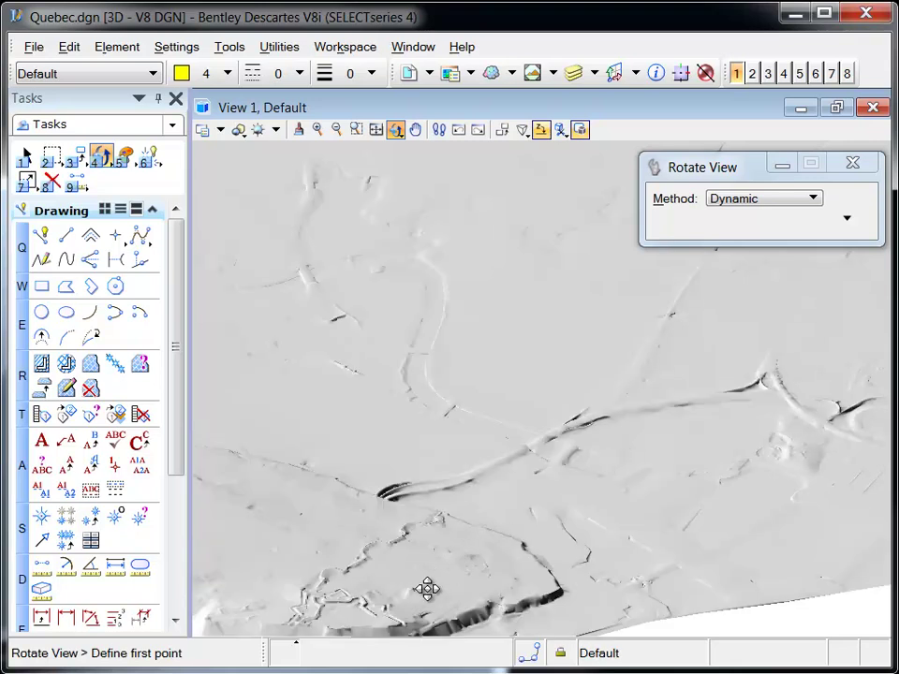
pyautogui.moveTo(426, 590)
pyautogui.keyDown('shift'); pyautogui.mouseDown(button='middle')
pyautogui.moveTo(460, 542)
pyautogui.moveTo(554, 460)
pyautogui.mouseUp(button='middle'); pyautogui.keyUp('shift')
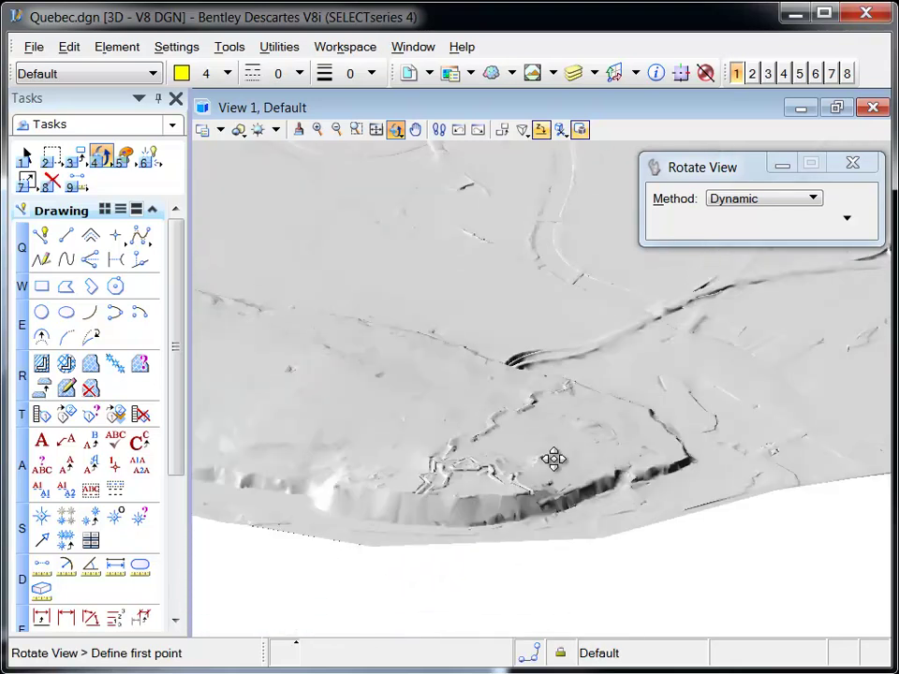
# Step: Window-zoom in close on the star-shaped fortification above the cliff
pyautogui.click(355, 129)
pyautogui.click(369, 395)
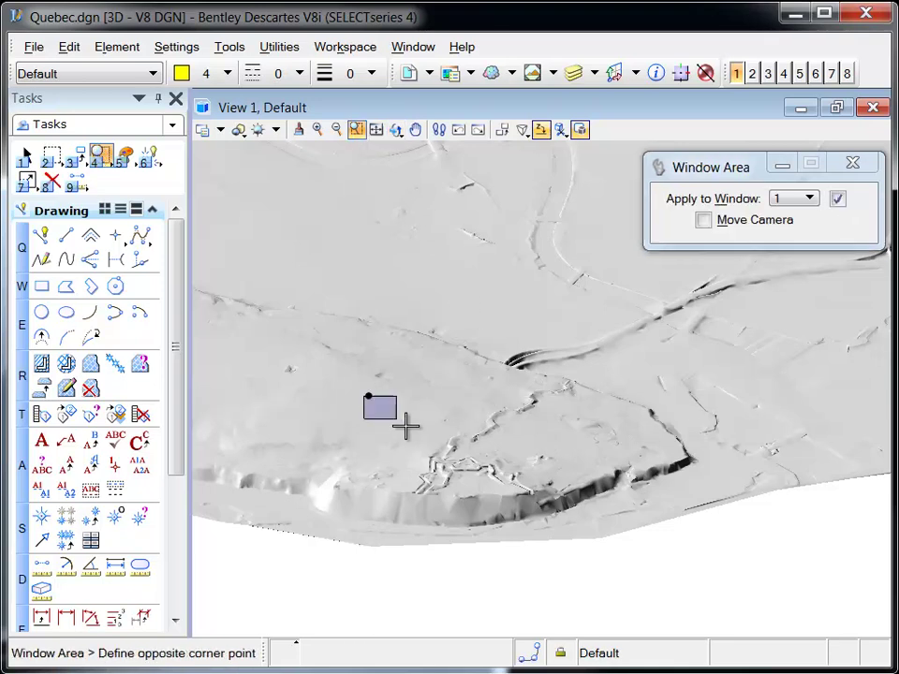
pyautogui.click(668, 483)
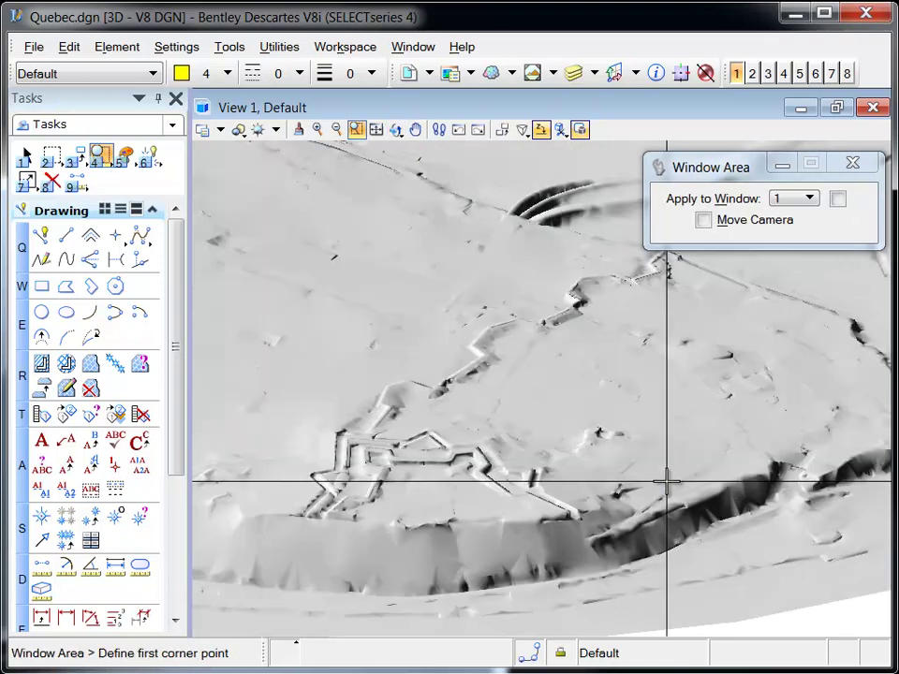
pyautogui.rightClick(667, 483)
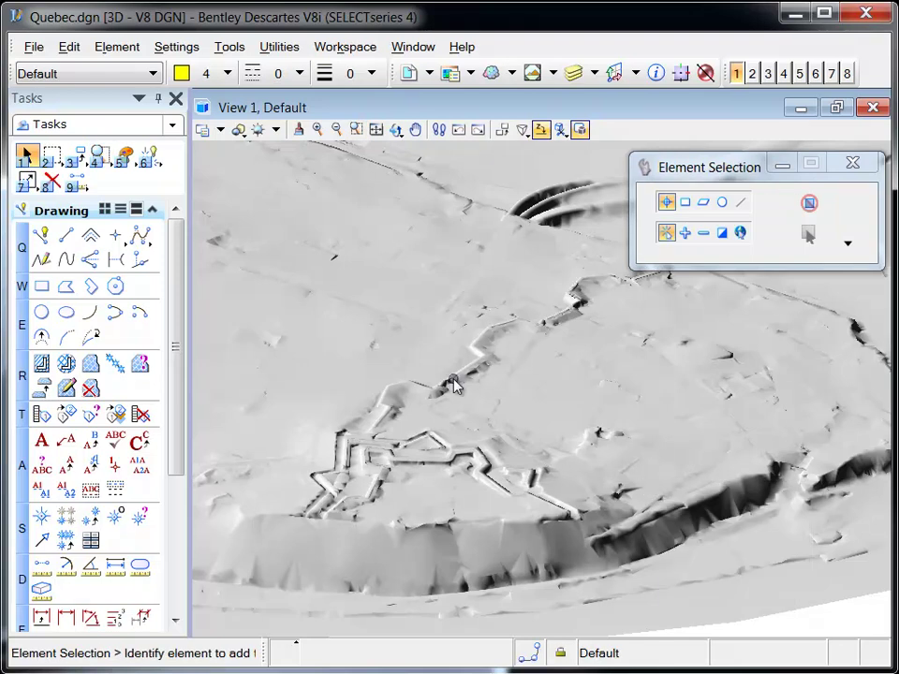
# Step: Apply Thematic:Aspect Angle to View 1 and move the dialog off the legend
pyautogui.click(239, 129)
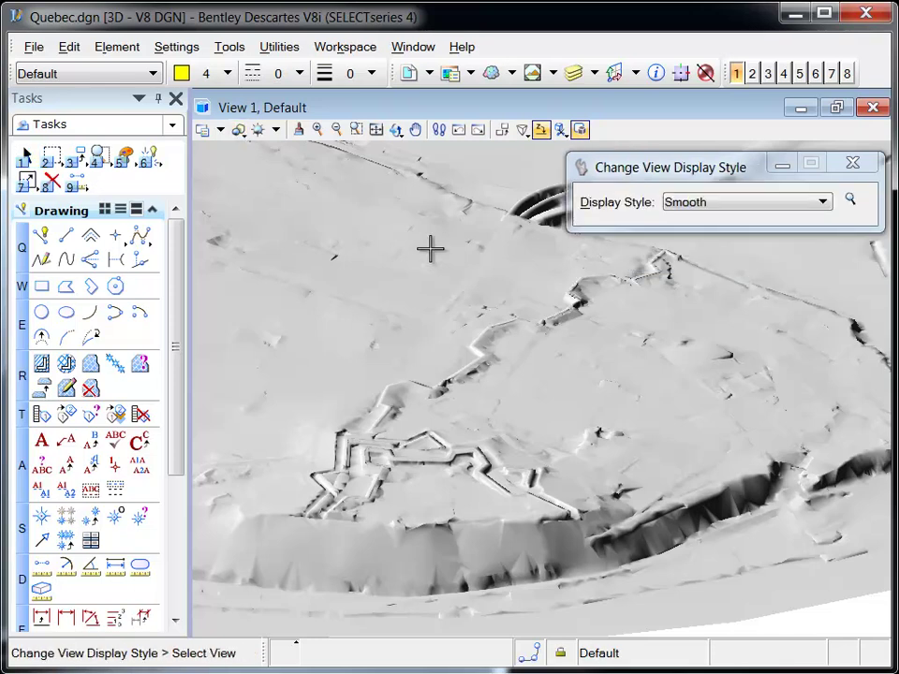
pyautogui.click(739, 203)
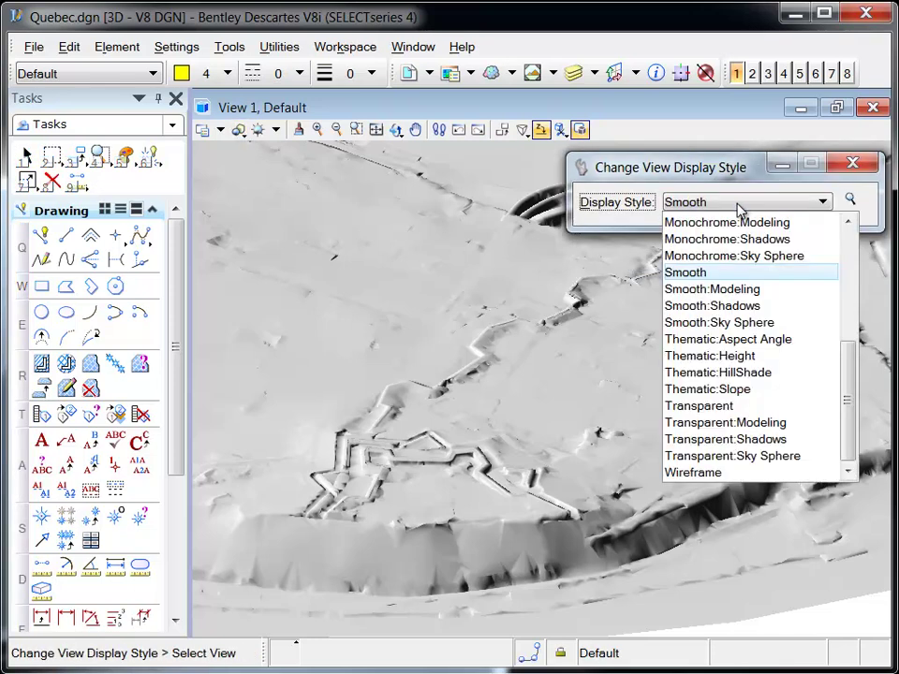
pyautogui.click(717, 339)
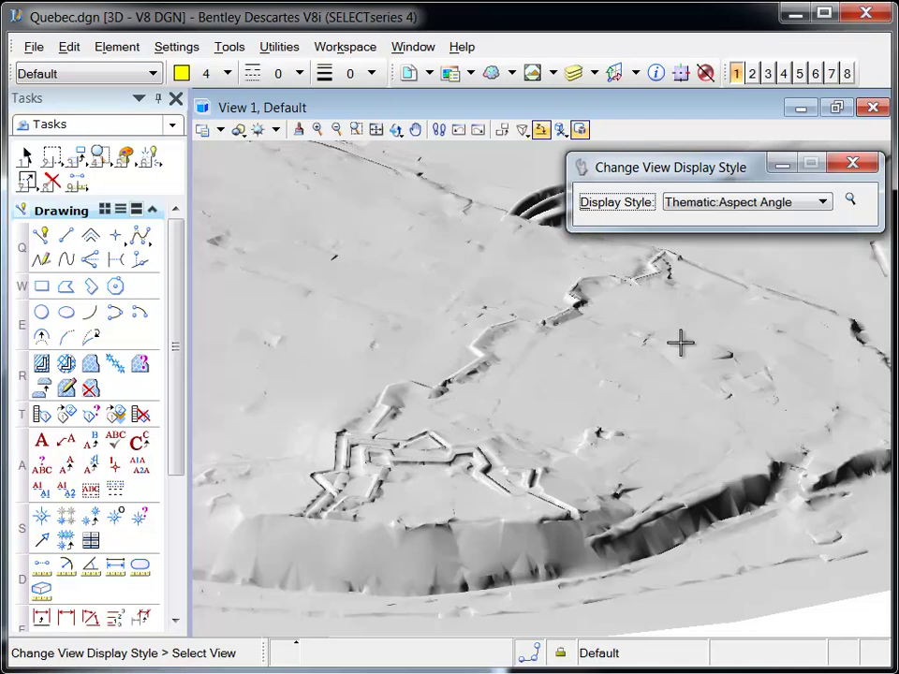
pyautogui.click(680, 342)
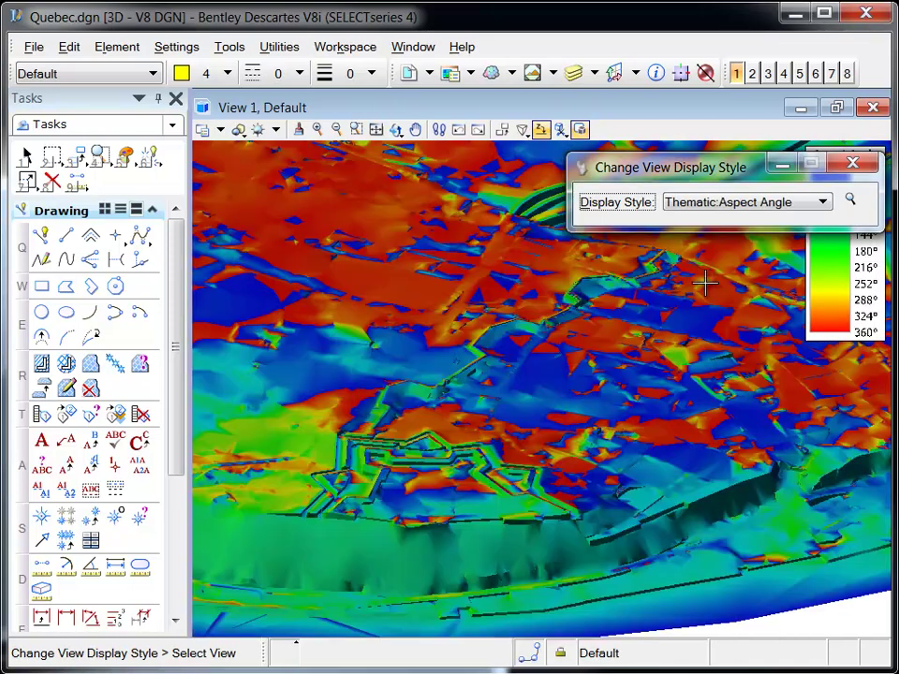
pyautogui.moveTo(704, 166)
pyautogui.mouseDown()
pyautogui.moveTo(457, 188)
pyautogui.moveTo(343, 166)
pyautogui.mouseUp()
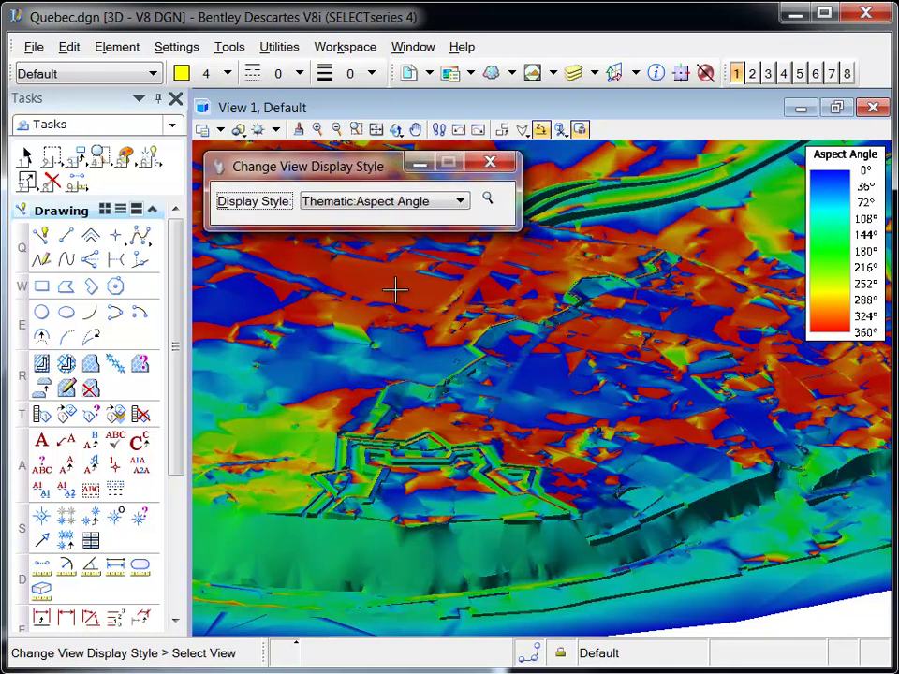
# Step: Switch View 1 to Thematic:Height, showing a -32 m to 579 m legend
pyautogui.click(384, 206)
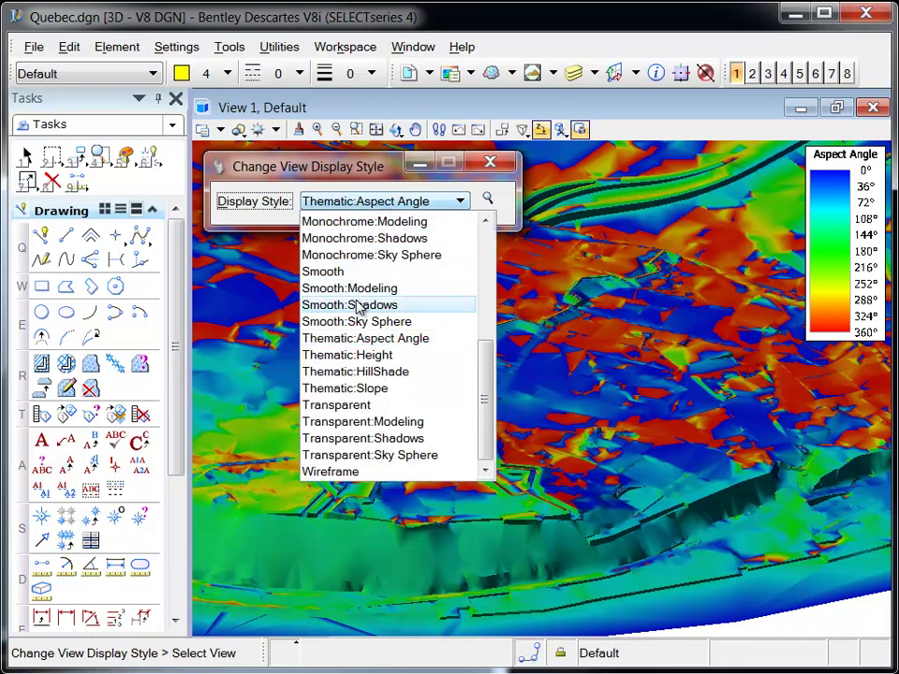
pyautogui.click(355, 354)
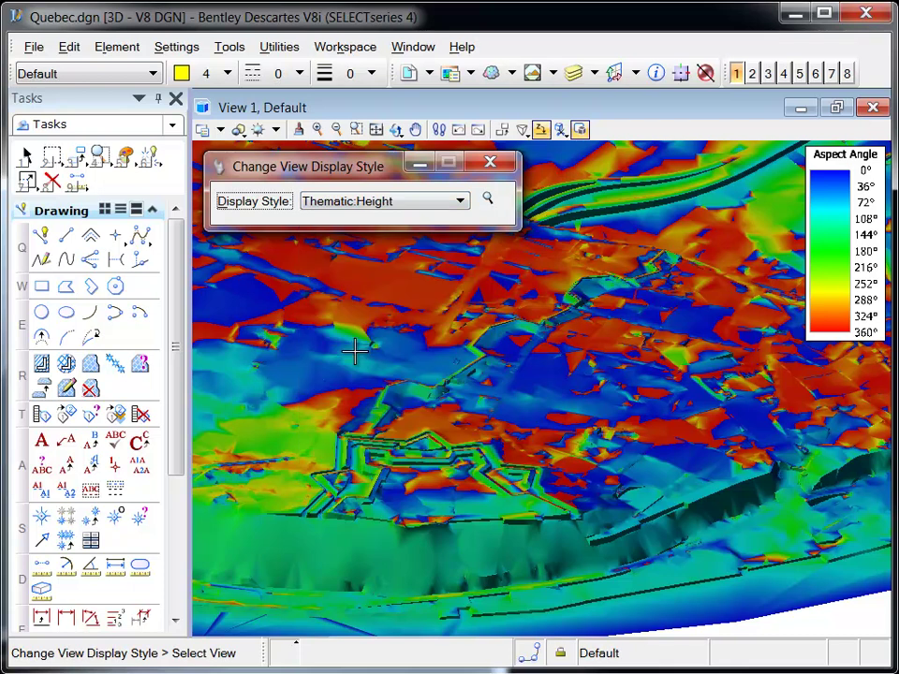
pyautogui.click(355, 351)
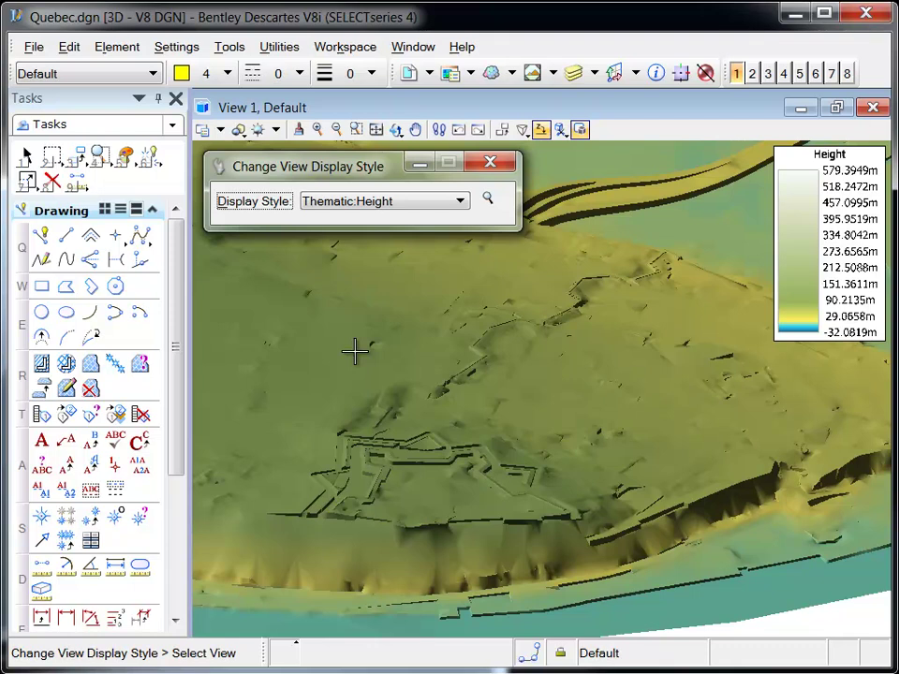
# Step: Switch View 1's display style to Thematic:HillShade grey relief
pyautogui.click(382, 201)
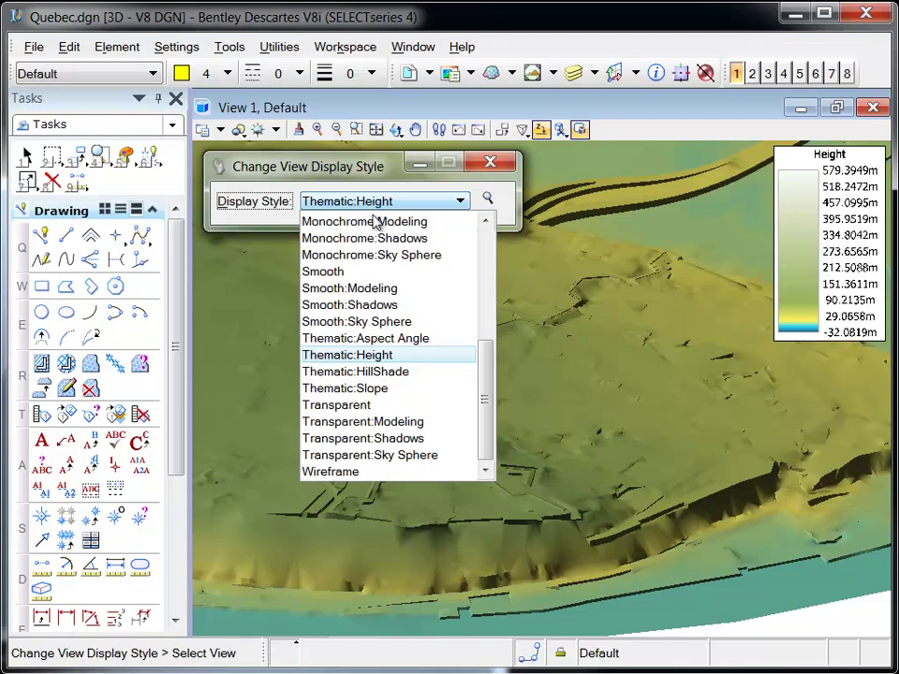
pyautogui.click(352, 372)
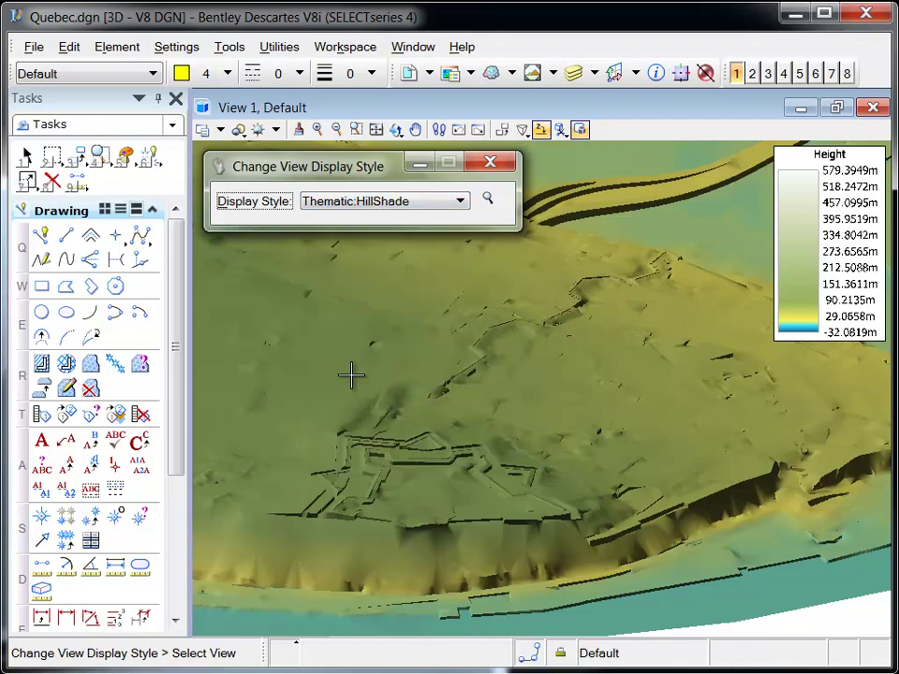
pyautogui.click(352, 376)
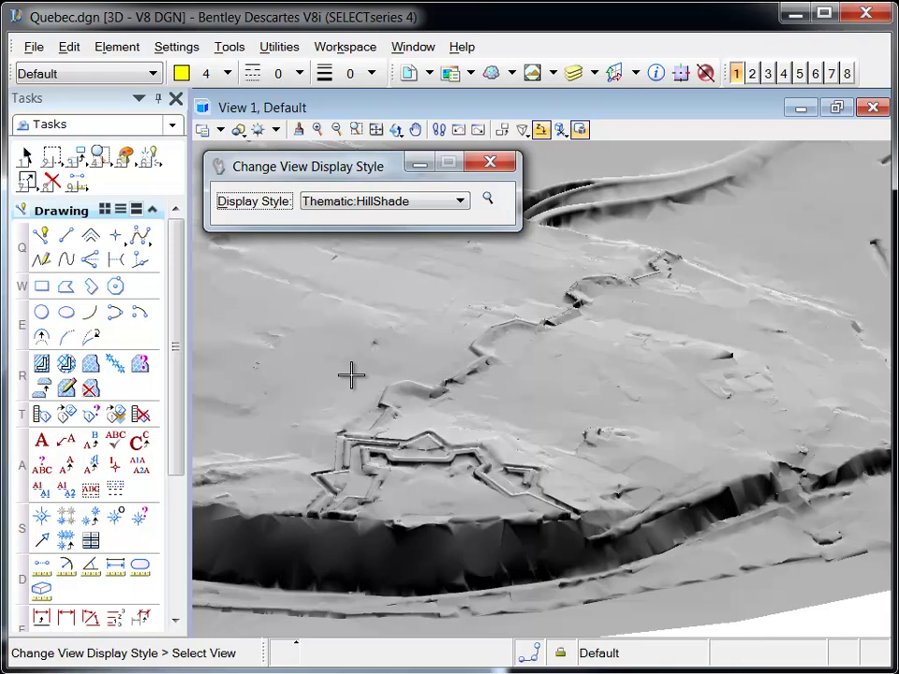
# Step: Apply the Thematic:Slope display style to View 1
pyautogui.click(371, 201)
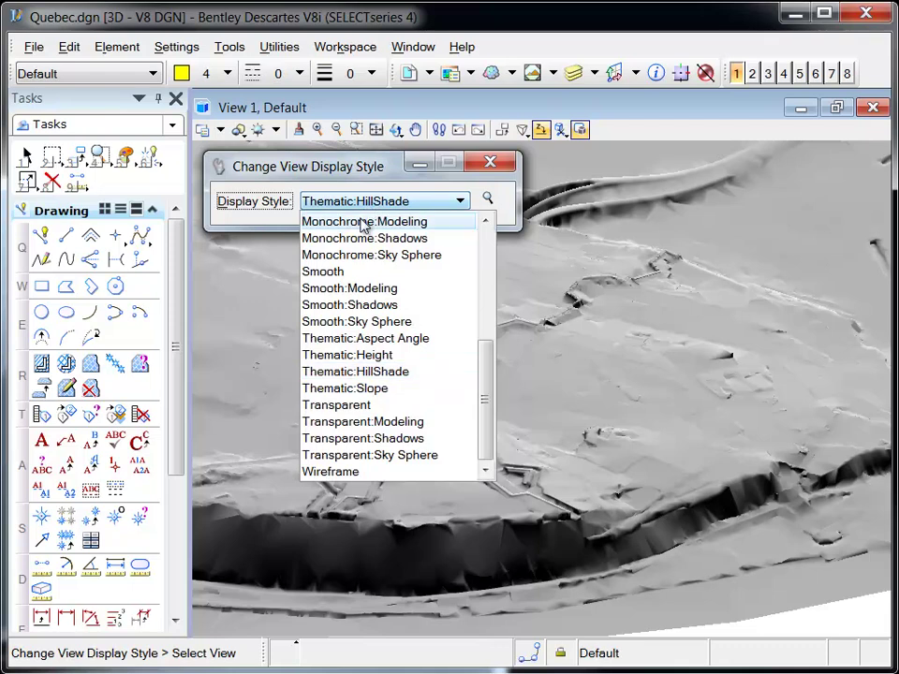
pyautogui.click(348, 387)
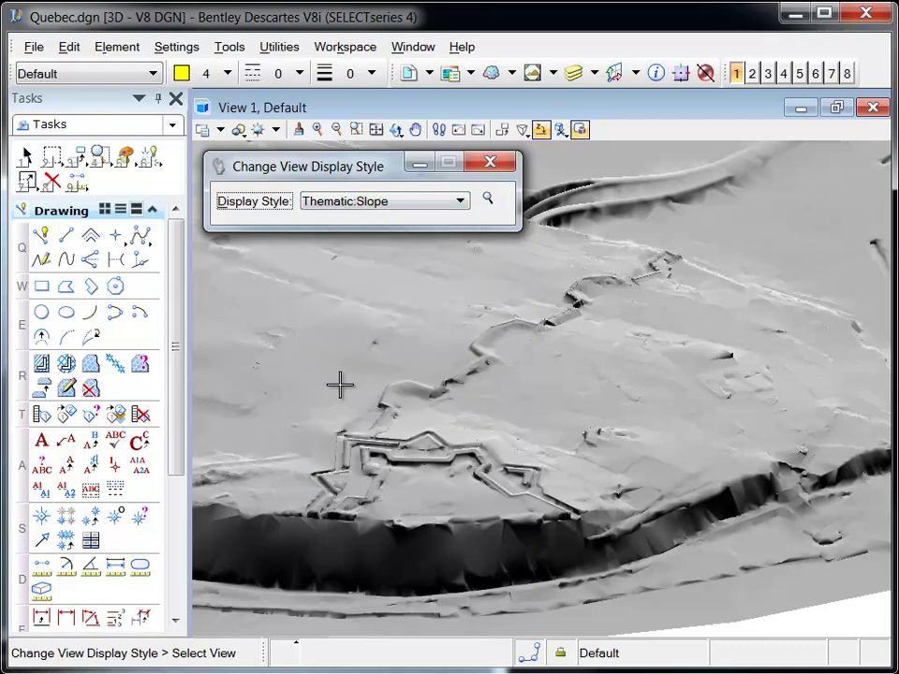
pyautogui.click(340, 384)
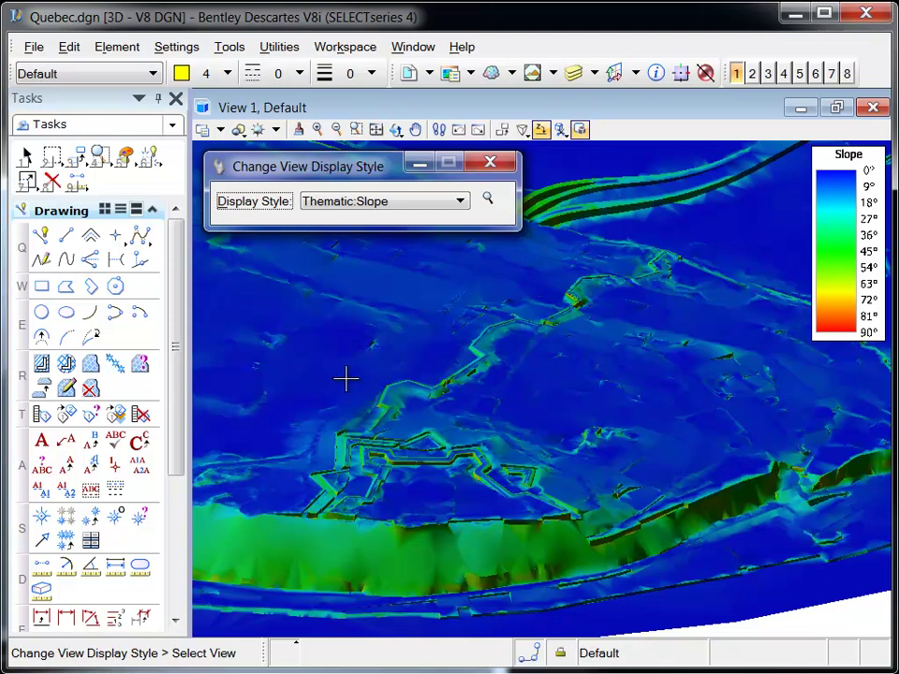
pyautogui.press('Escape')
# Step: Window-zoom in close on the fort area to see its walls and bank
pyautogui.press('4')
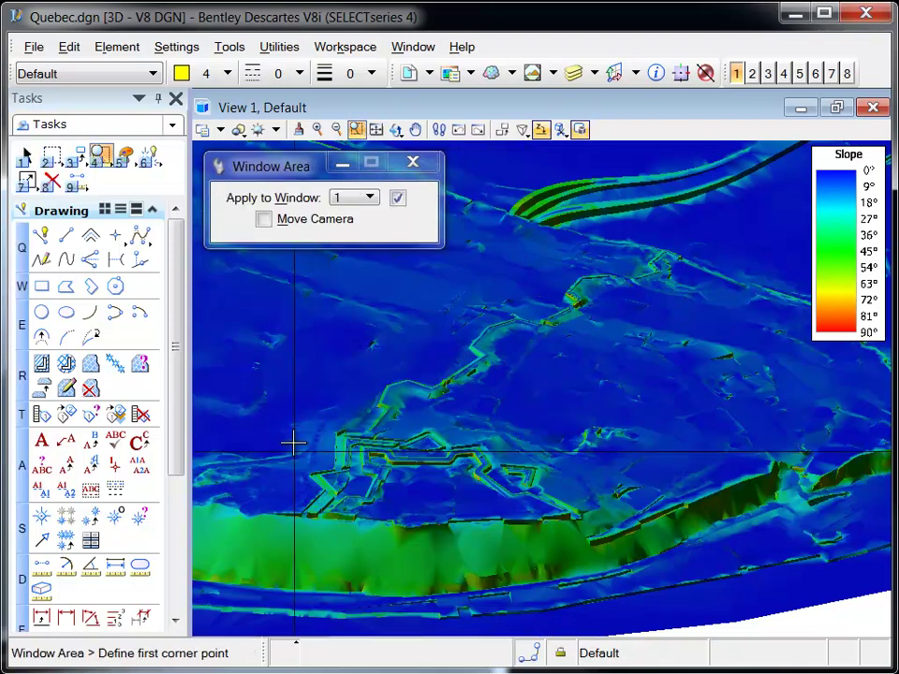
pyautogui.click(272, 385)
pyautogui.click(627, 599)
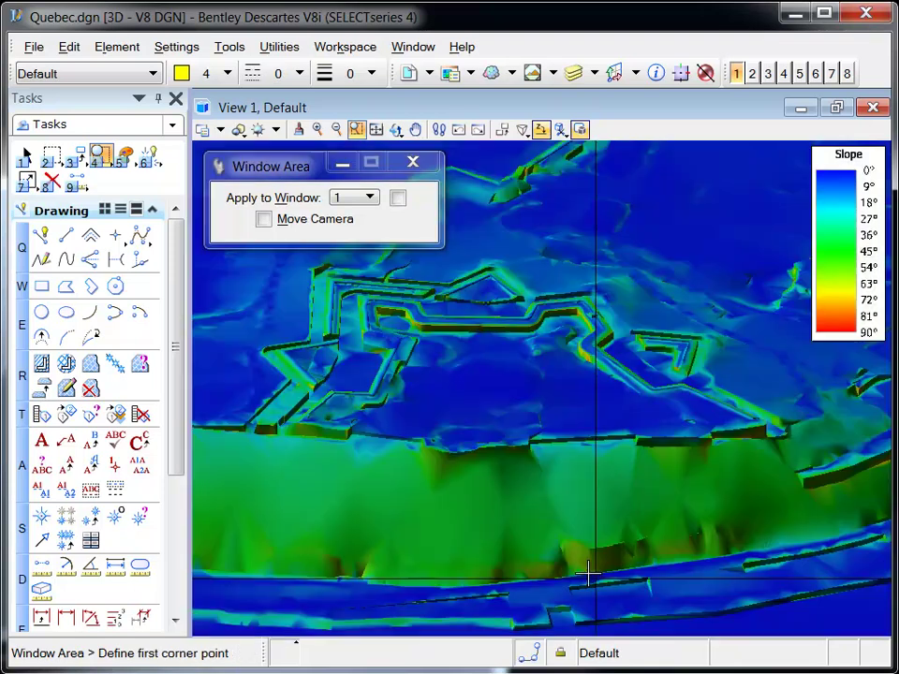
pyautogui.press('Escape')
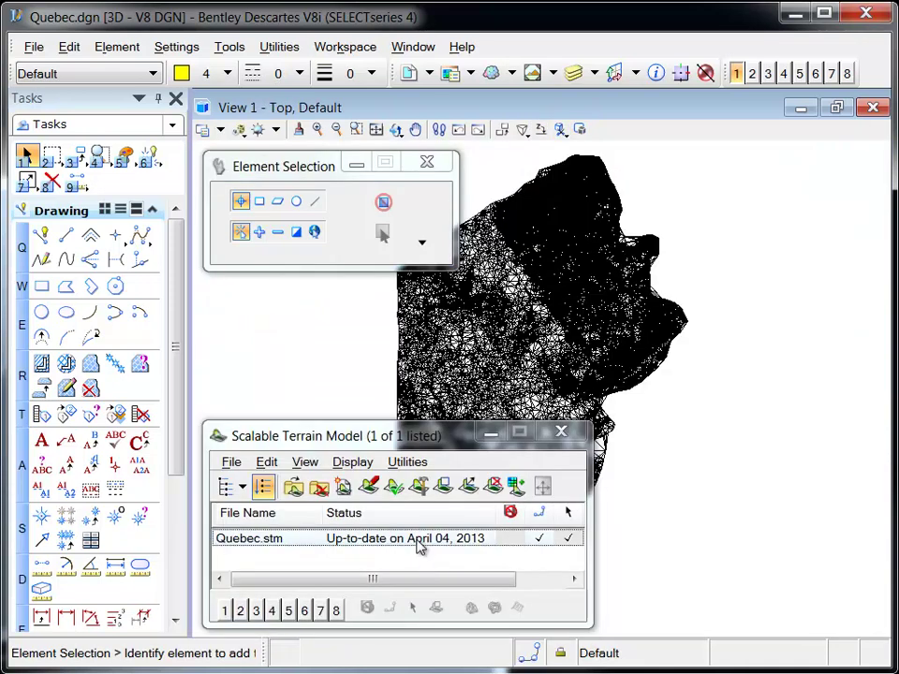
# Step: Hide Quebec.stm's triangles and display its contours, then begin a window zoom near the boundary
pyautogui.click(418, 541)
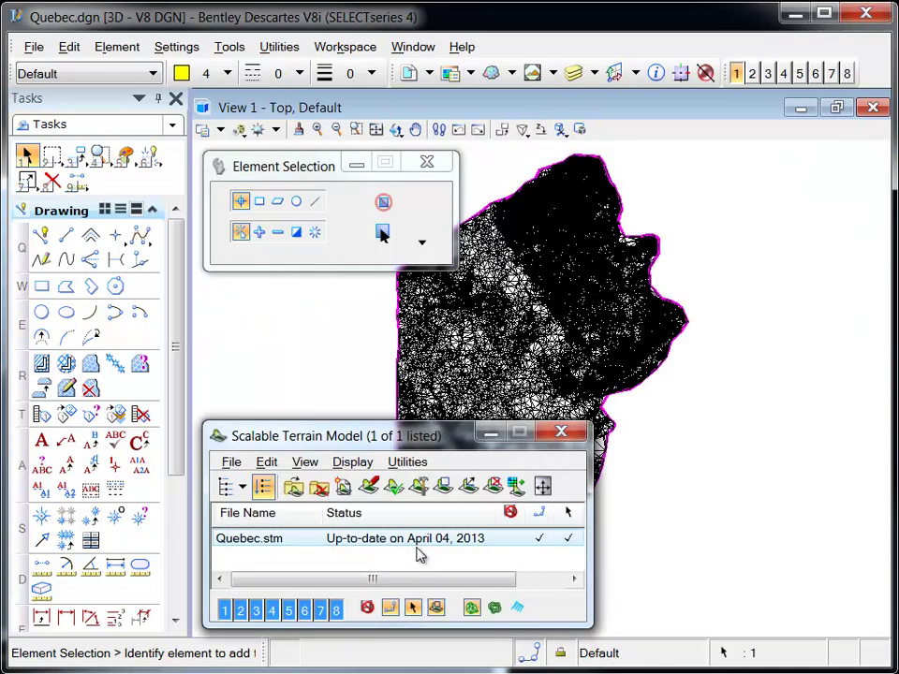
pyautogui.click(471, 607)
pyautogui.click(494, 608)
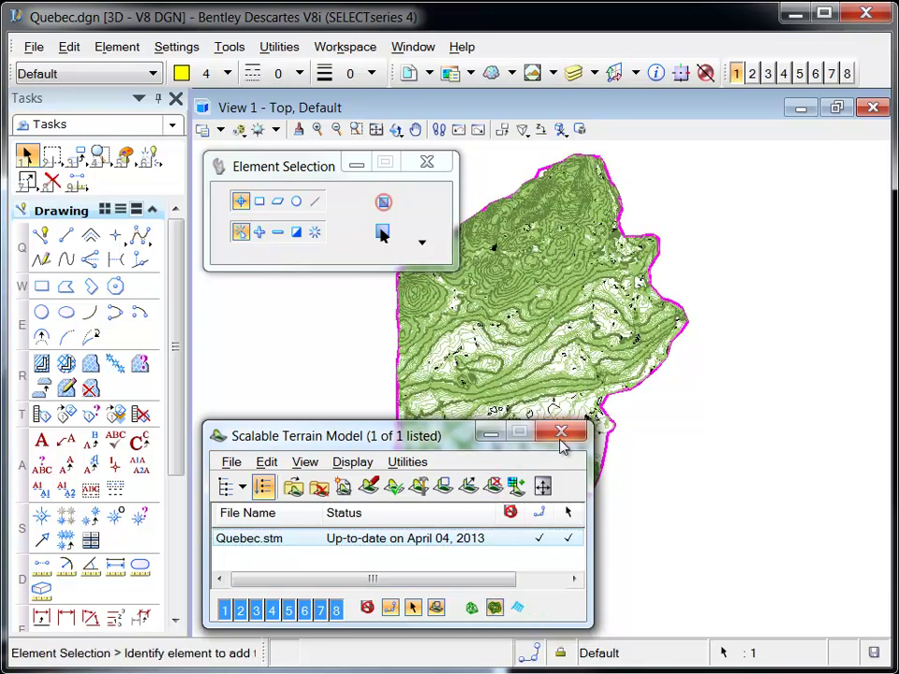
pyautogui.click(563, 432)
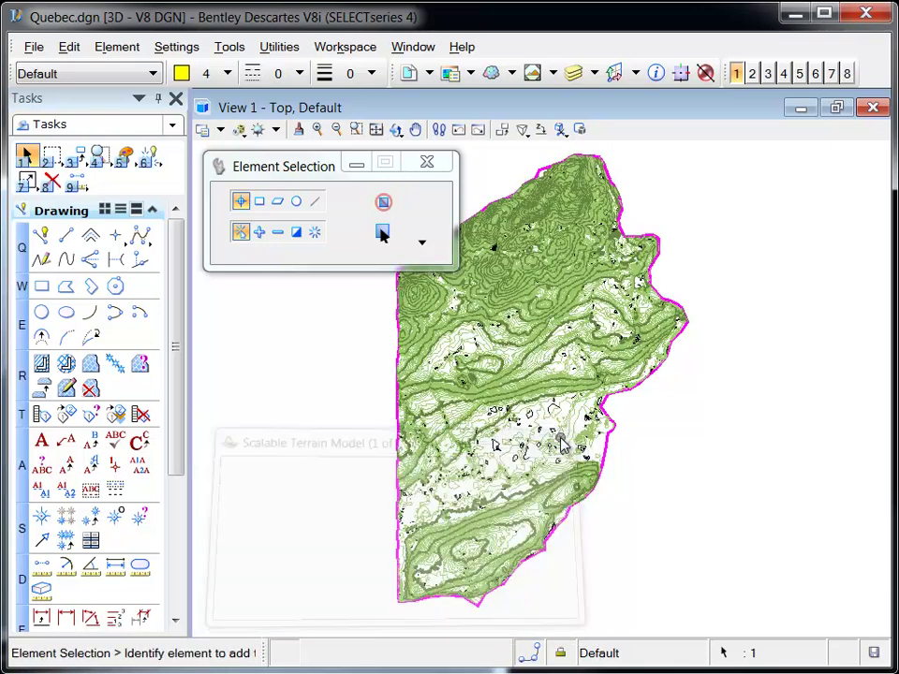
pyautogui.click(356, 129)
pyautogui.click(582, 489)
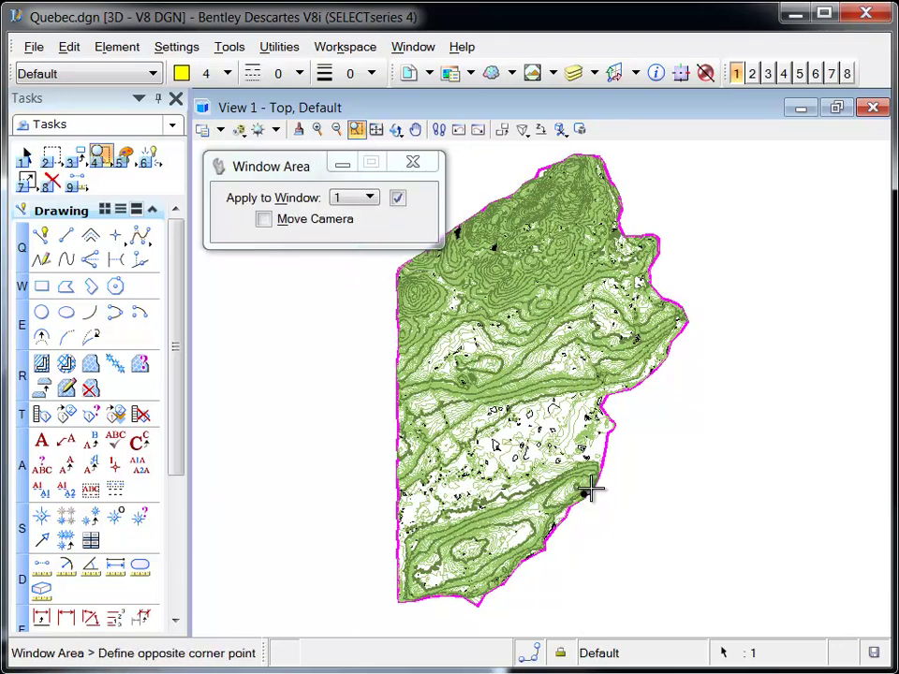
# Step: Zoom onto the boundary slope and pan along the bank's 20–80 m contours
pyautogui.click(596, 480)
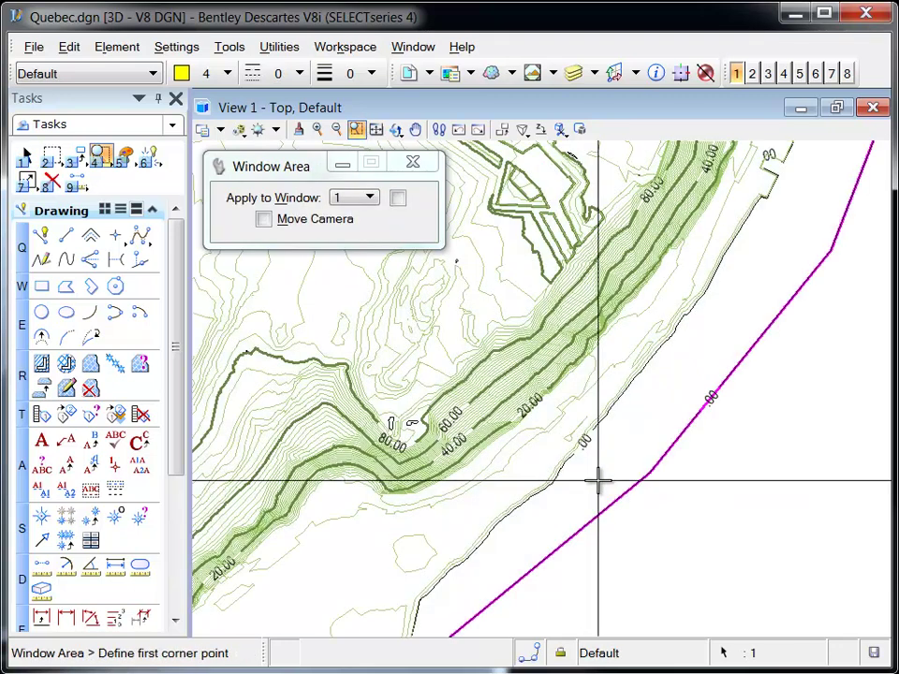
pyautogui.rightClick(598, 482)
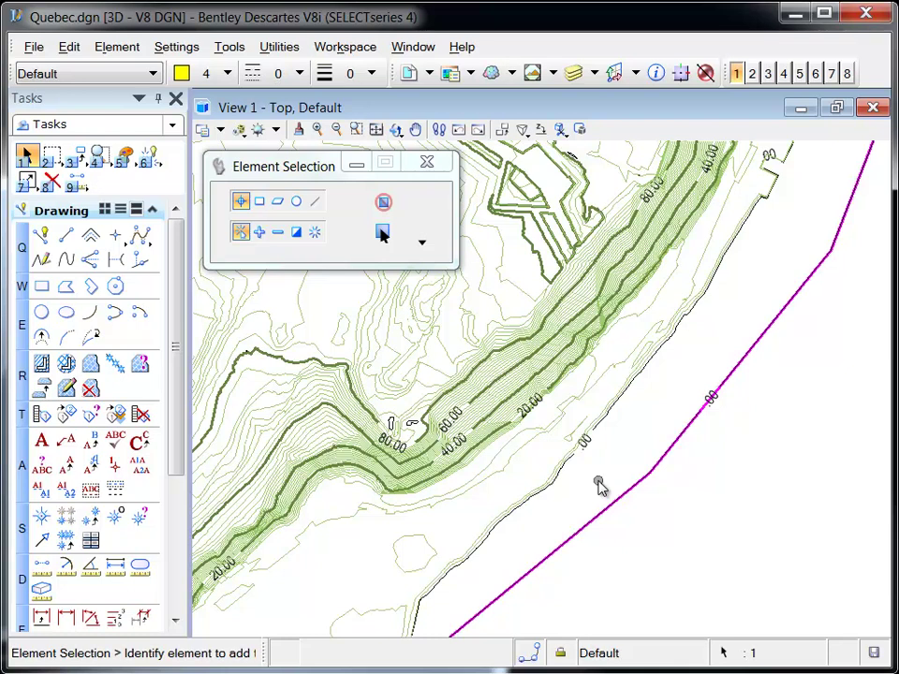
pyautogui.moveTo(600, 485)
pyautogui.mouseDown(button='middle')
pyautogui.moveTo(718, 293)
pyautogui.moveTo(727, 245)
pyautogui.mouseUp(button='middle')
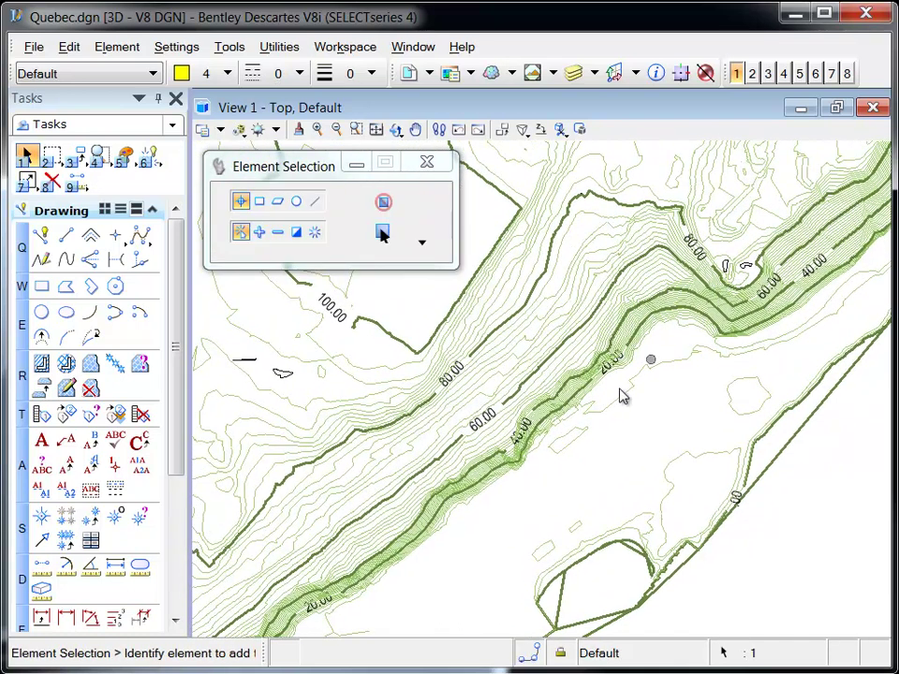
pyautogui.moveTo(370, 517)
pyautogui.mouseDown(button='middle')
pyautogui.moveTo(462, 475)
pyautogui.moveTo(617, 367)
pyautogui.mouseUp(button='middle')
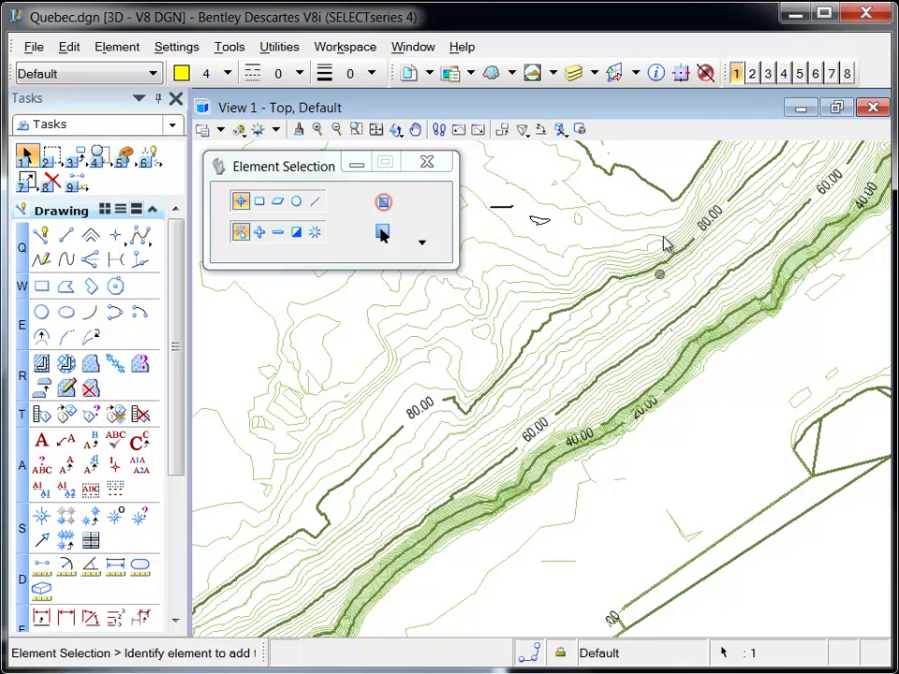
# Step: Review Quebec.stm's Major and Minor Contours settings in Element Information, then close it
pyautogui.click(655, 73)
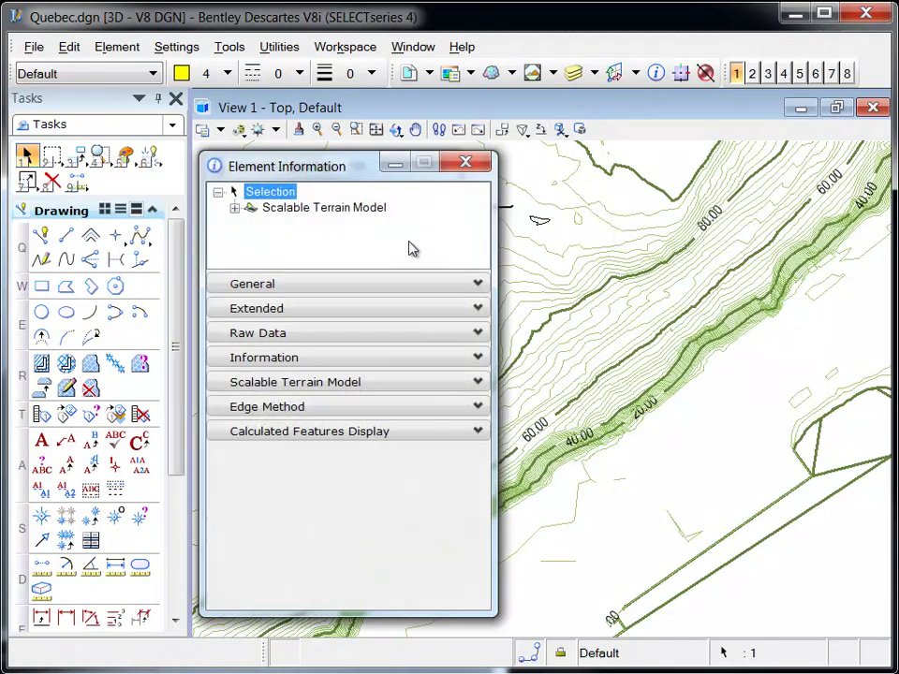
pyautogui.click(234, 209)
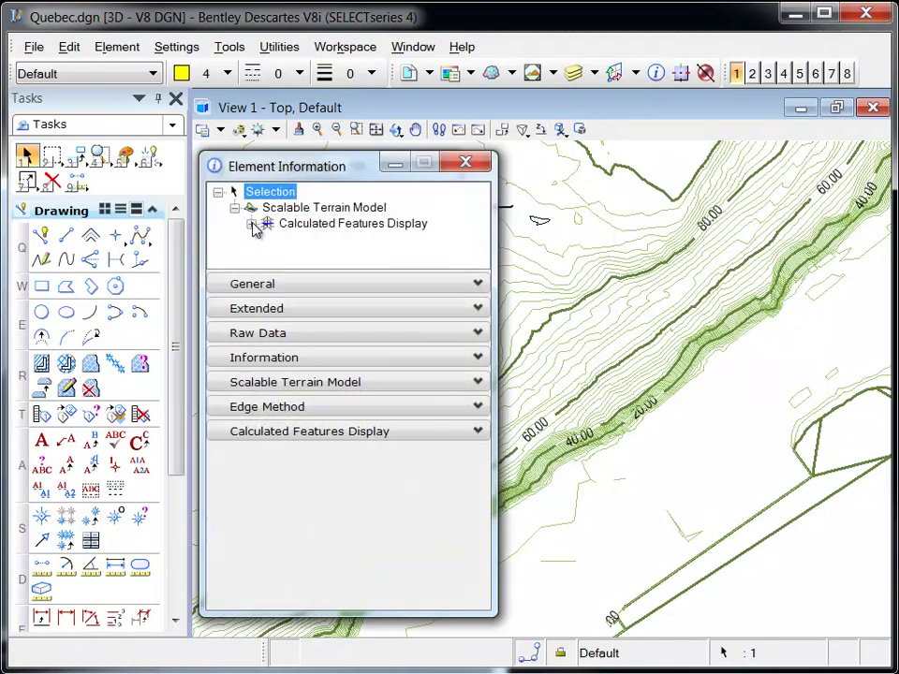
pyautogui.click(251, 223)
pyautogui.click(312, 227)
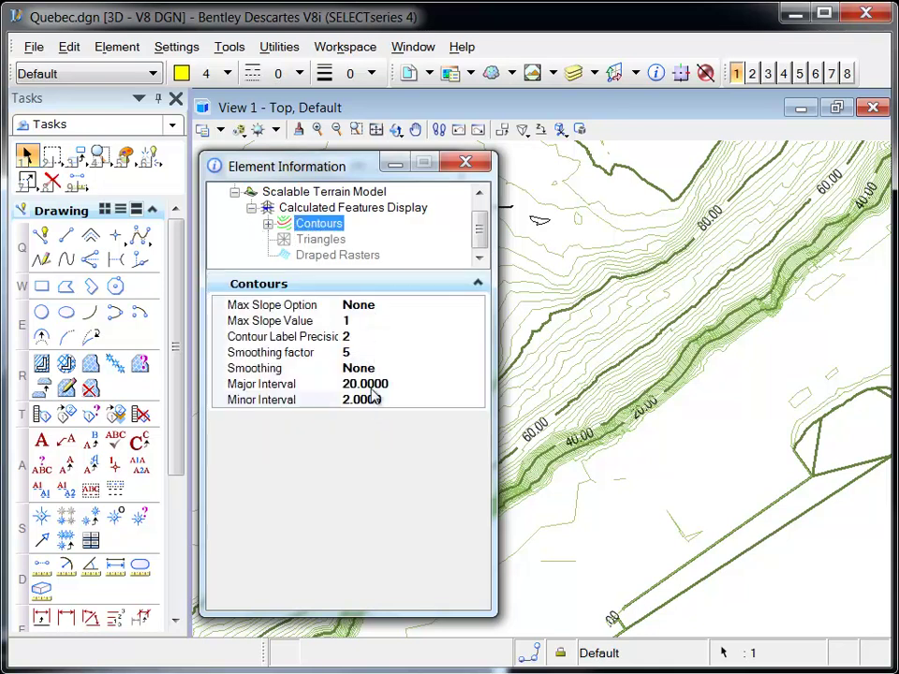
pyautogui.click(268, 225)
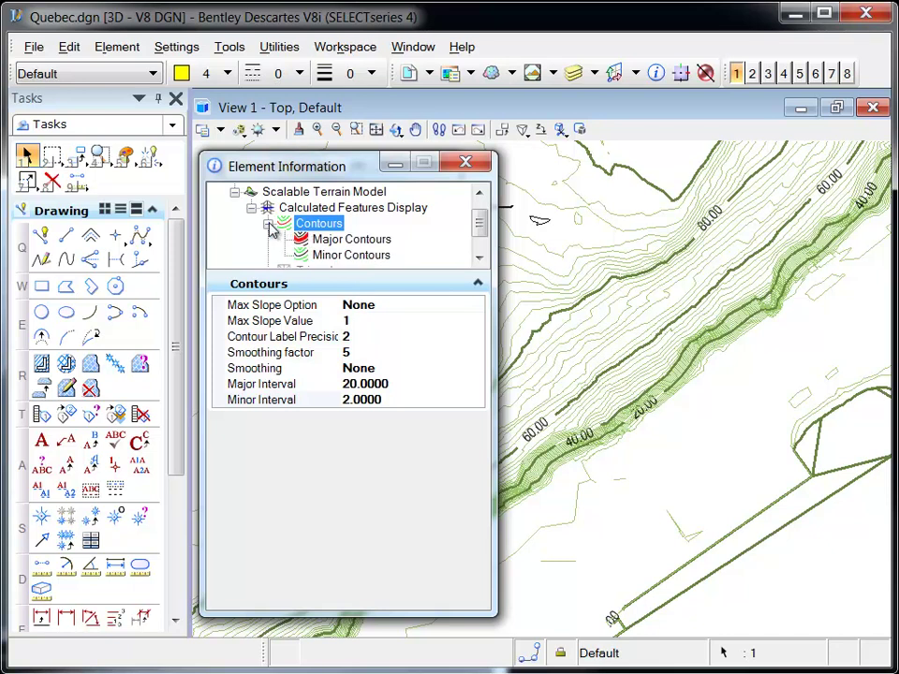
pyautogui.click(337, 240)
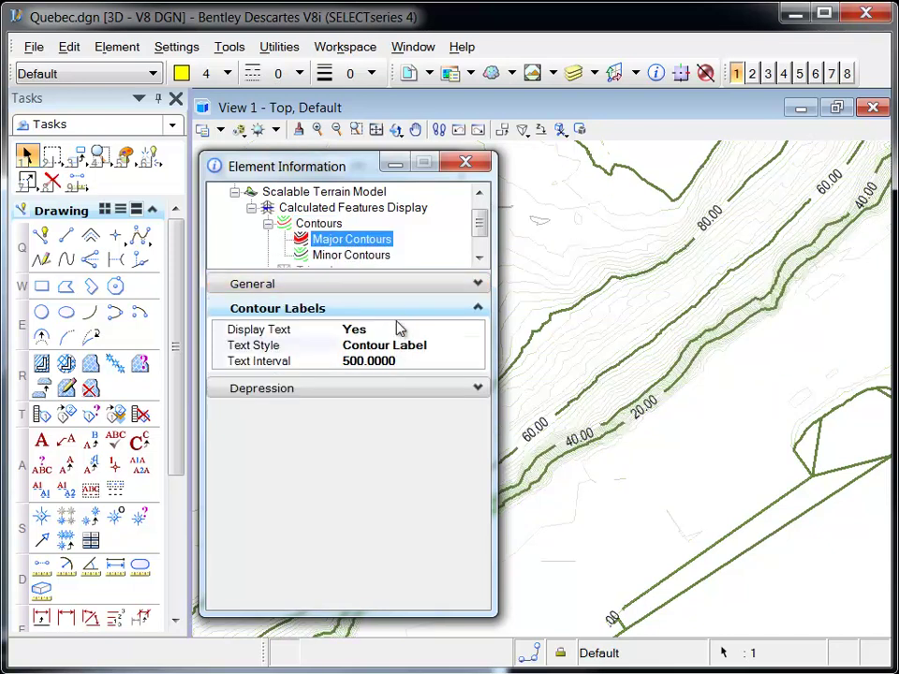
pyautogui.click(365, 259)
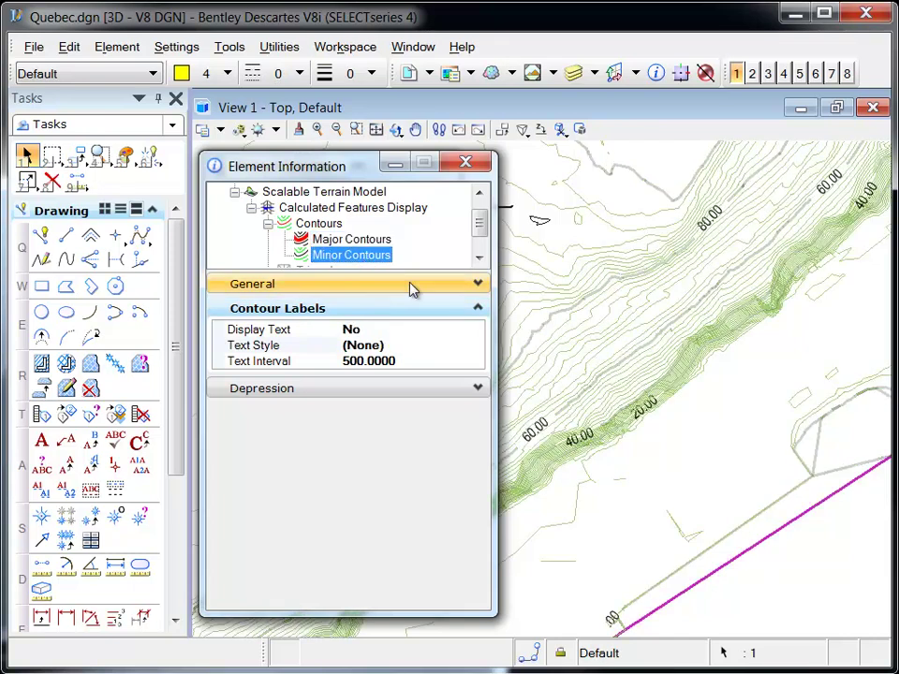
pyautogui.click(478, 284)
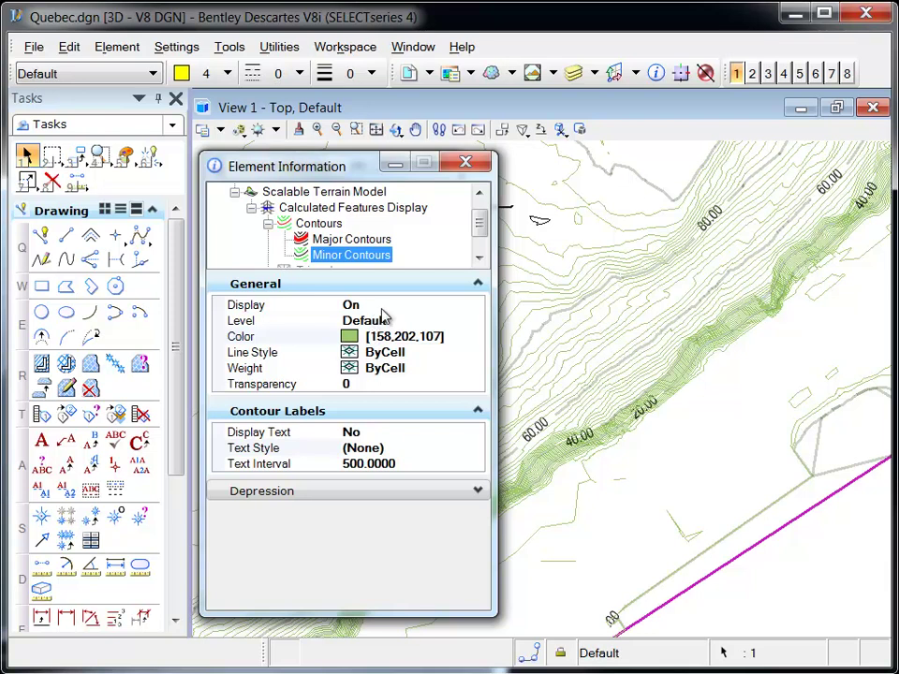
pyautogui.click(467, 164)
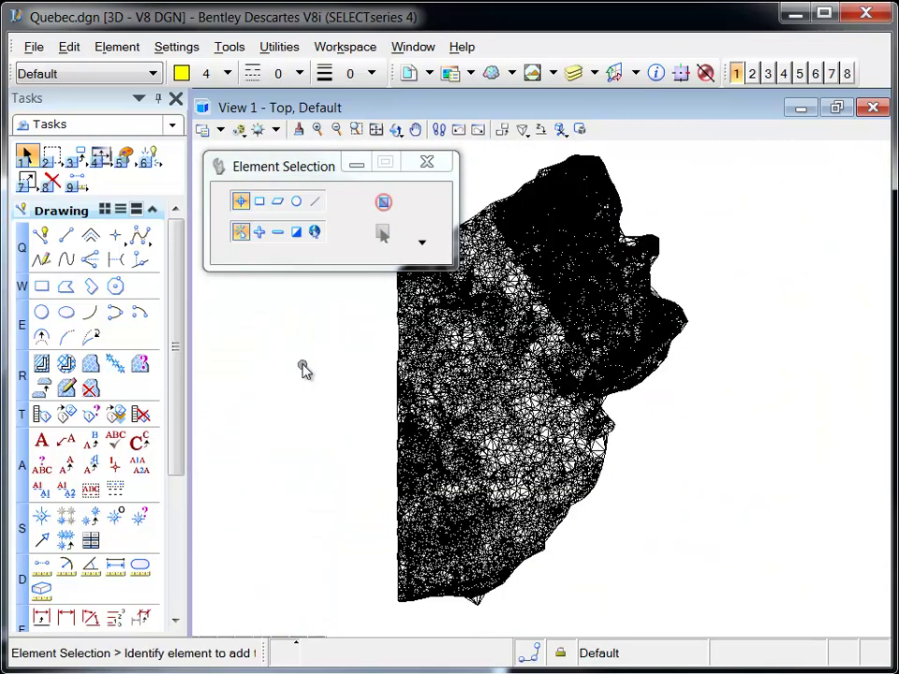
# Step: Attach every TIF aerial image (4078, 4079, 4080…) from the Images folder via Raster Manager
pyautogui.click(462, 74)
pyautogui.click(565, 122)
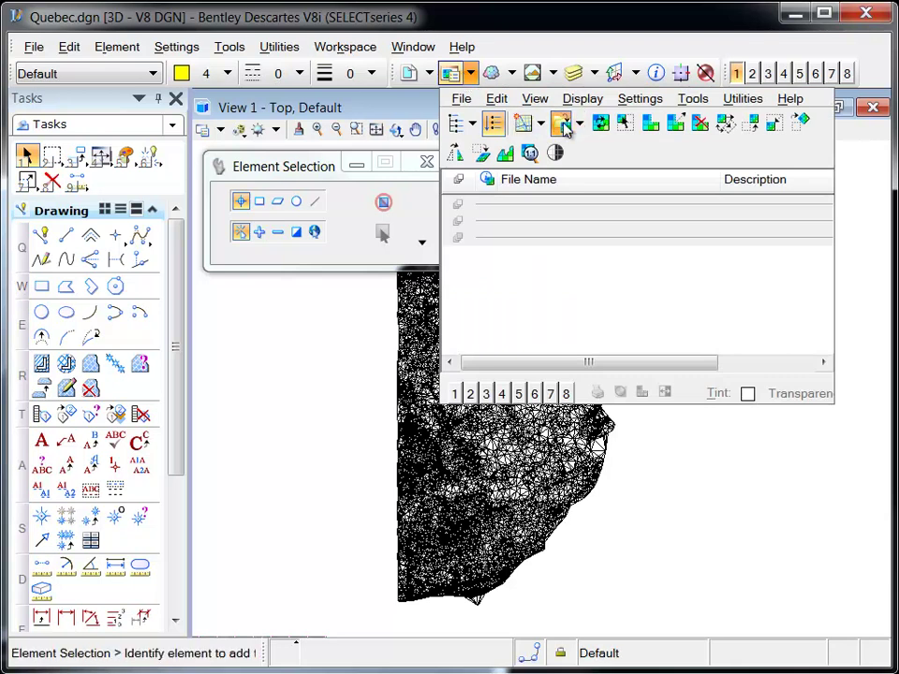
pyautogui.click(192, 137)
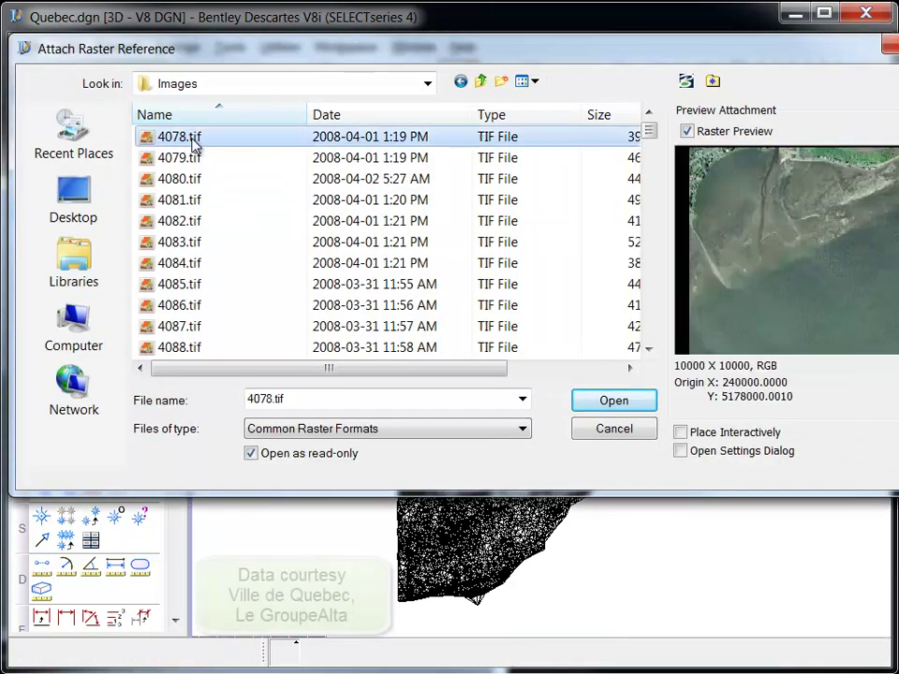
pyautogui.click(191, 160)
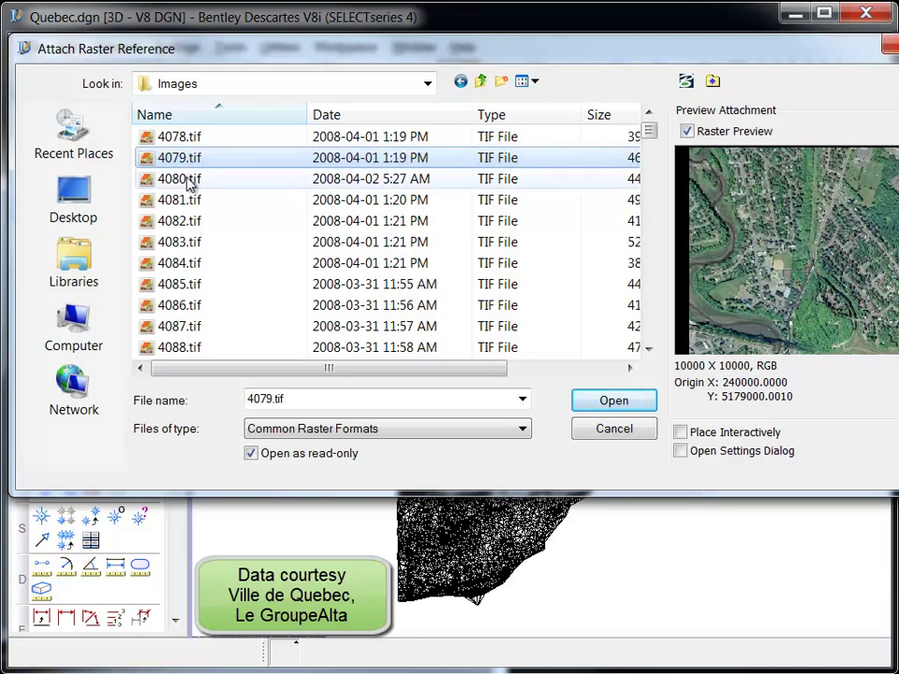
pyautogui.click(191, 182)
pyautogui.hotkey('ctrl', 'a')
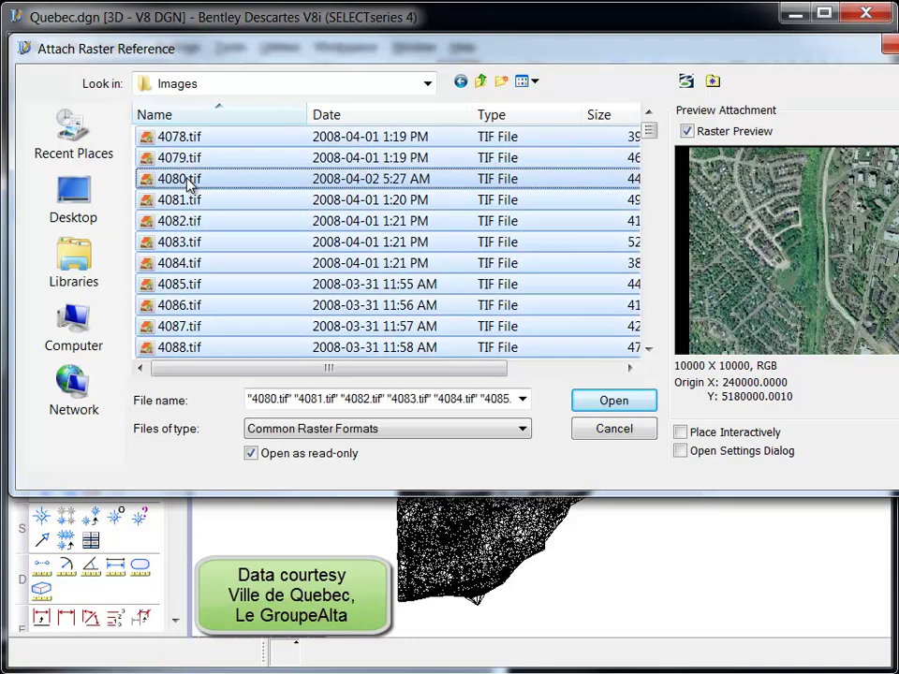
pyautogui.click(586, 400)
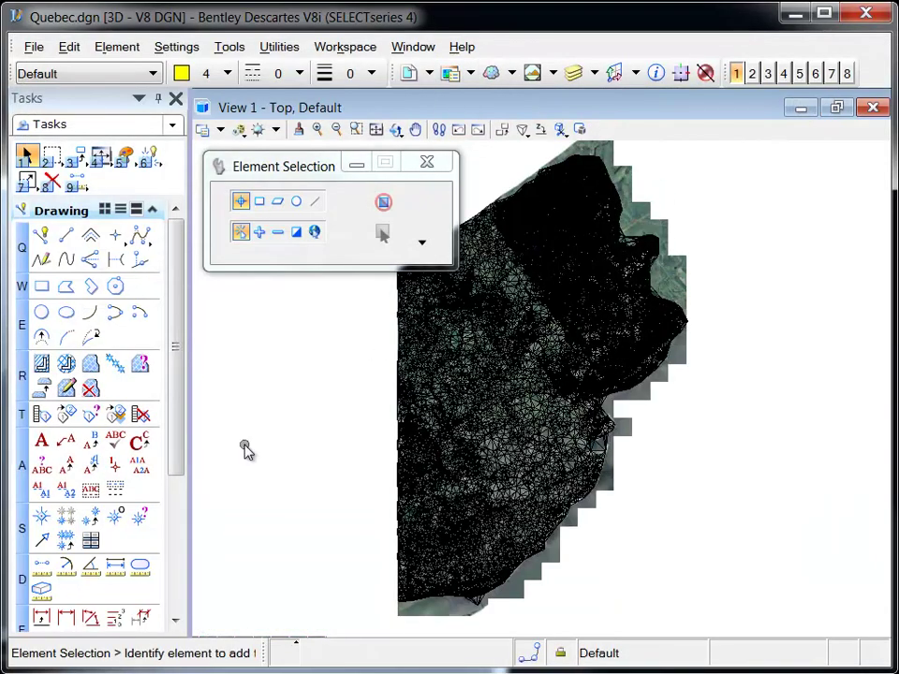
# Step: In Raster Draping, attach every aerial TIF from 4078.tif onward to Quebec.stm and confirm
pyautogui.click(33, 47)
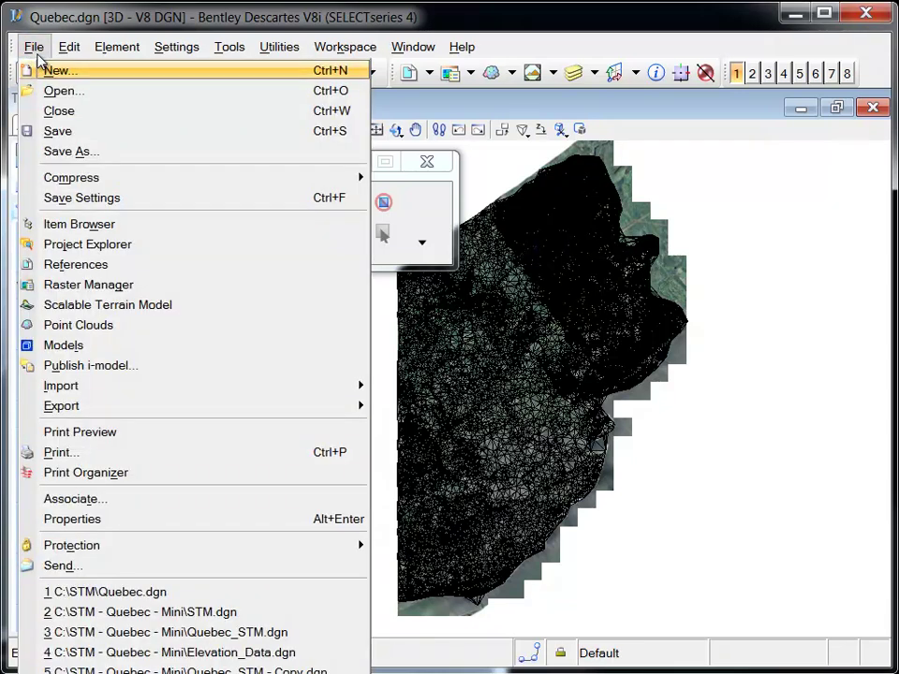
pyautogui.click(121, 305)
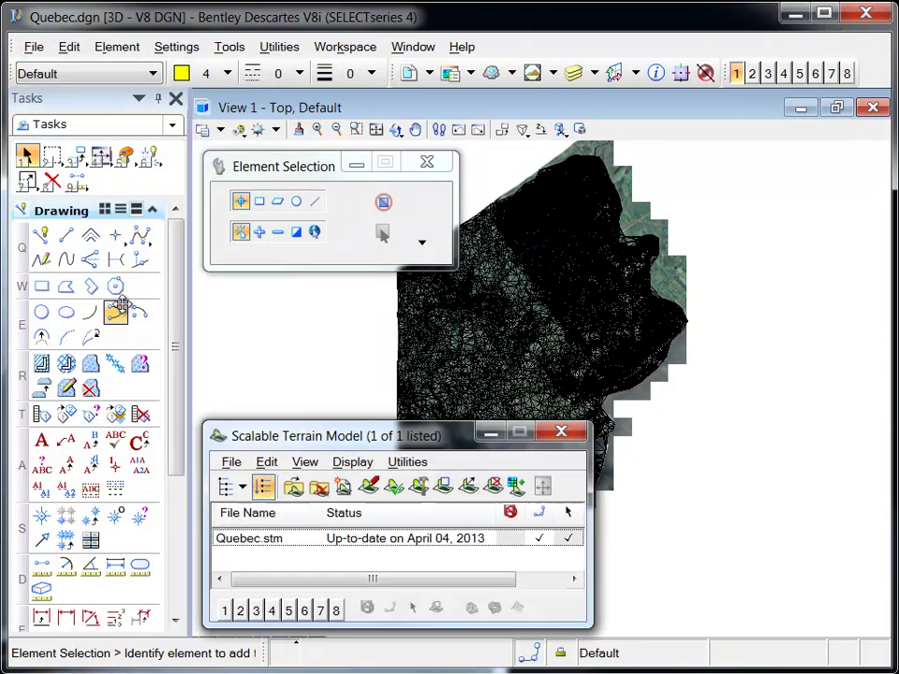
pyautogui.click(267, 462)
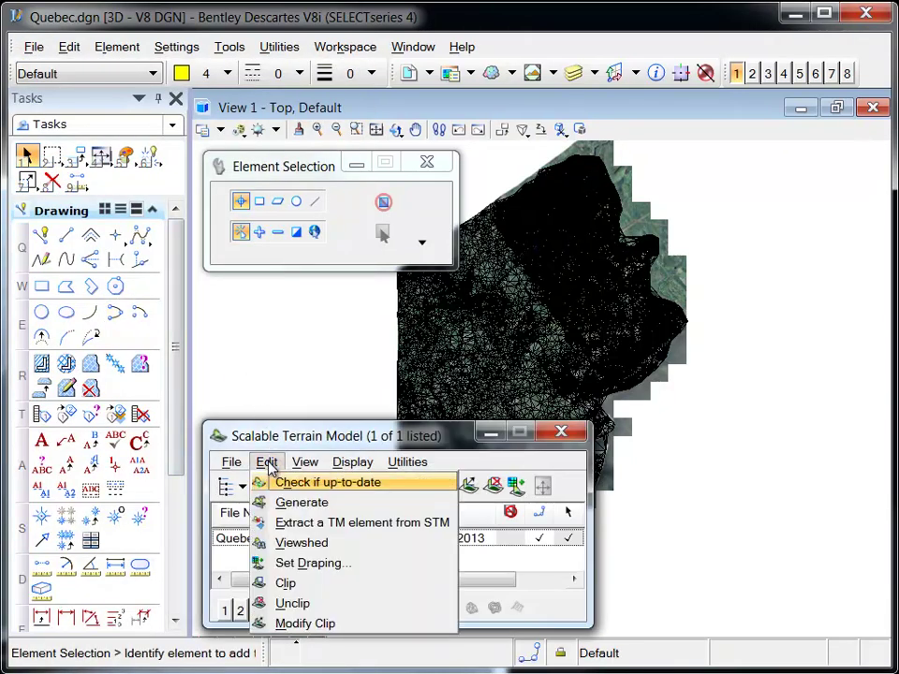
pyautogui.click(314, 563)
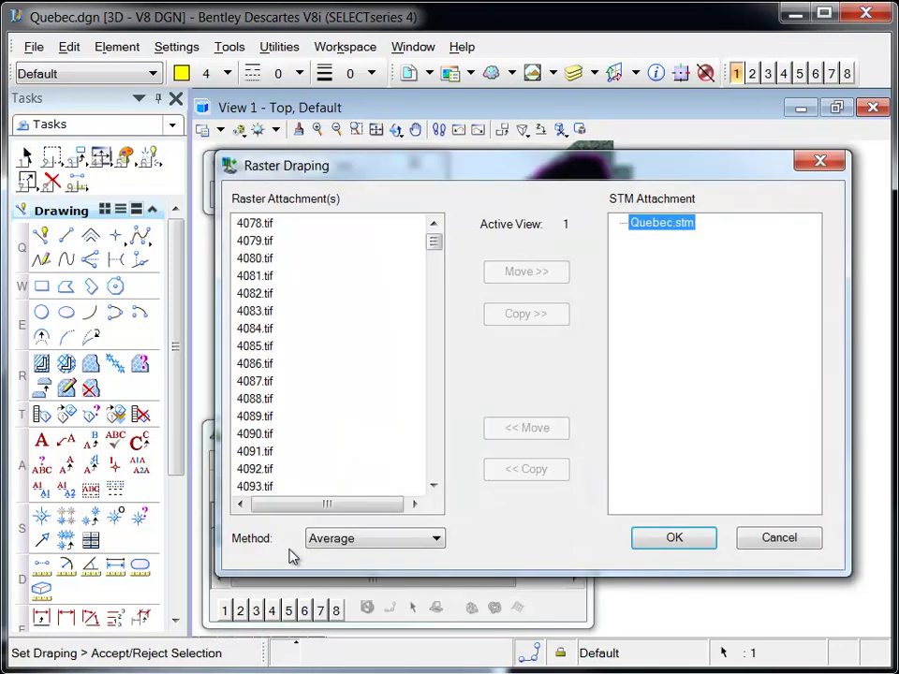
pyautogui.click(273, 458)
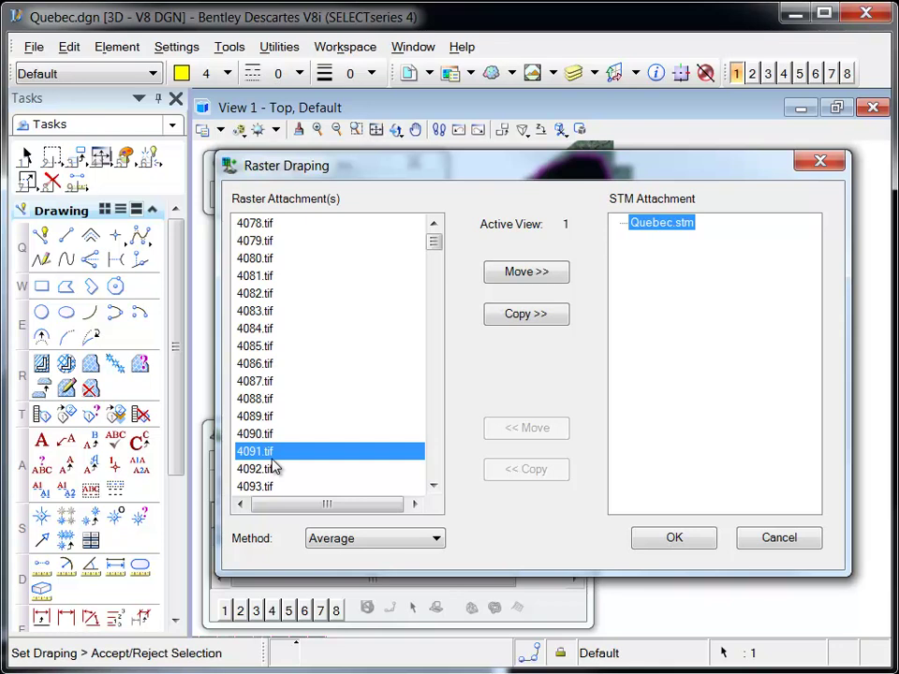
pyautogui.hotkey('ctrl', 'a')
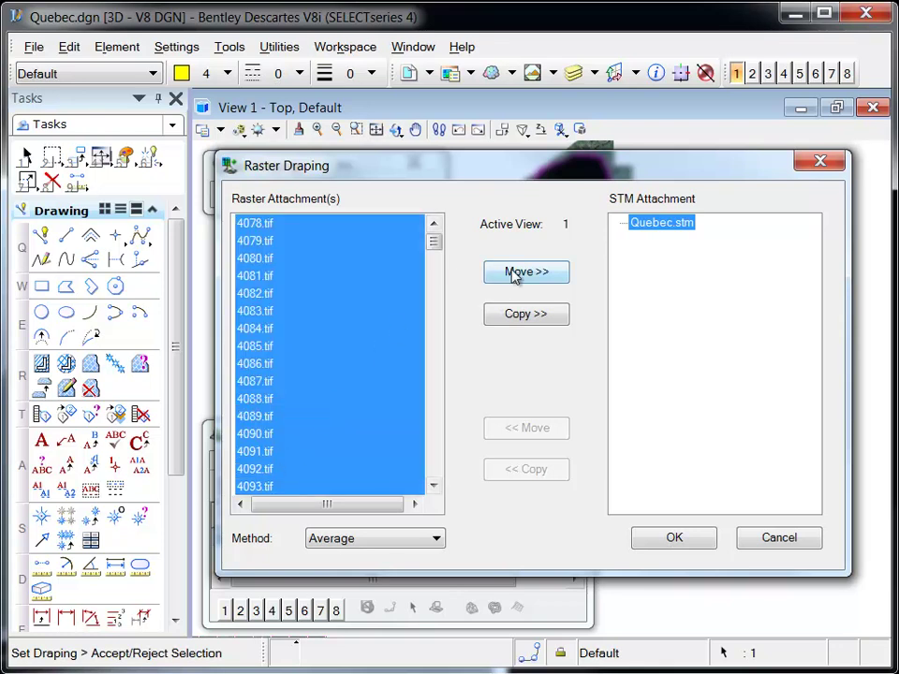
pyautogui.click(515, 275)
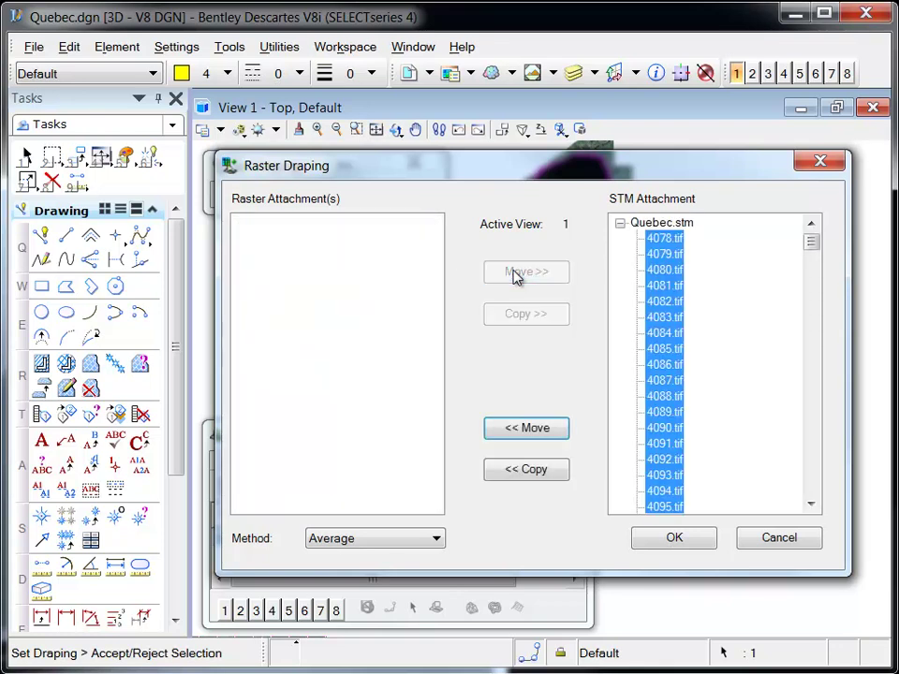
pyautogui.click(673, 541)
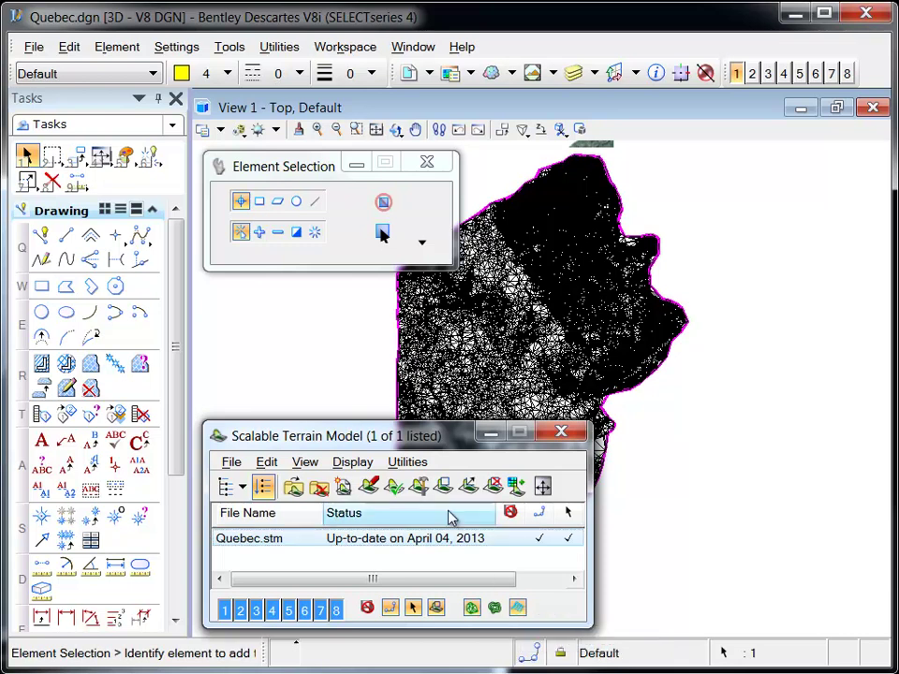
# Step: Switch View 1 to the Smooth display style so the draped imagery shows
pyautogui.click(240, 131)
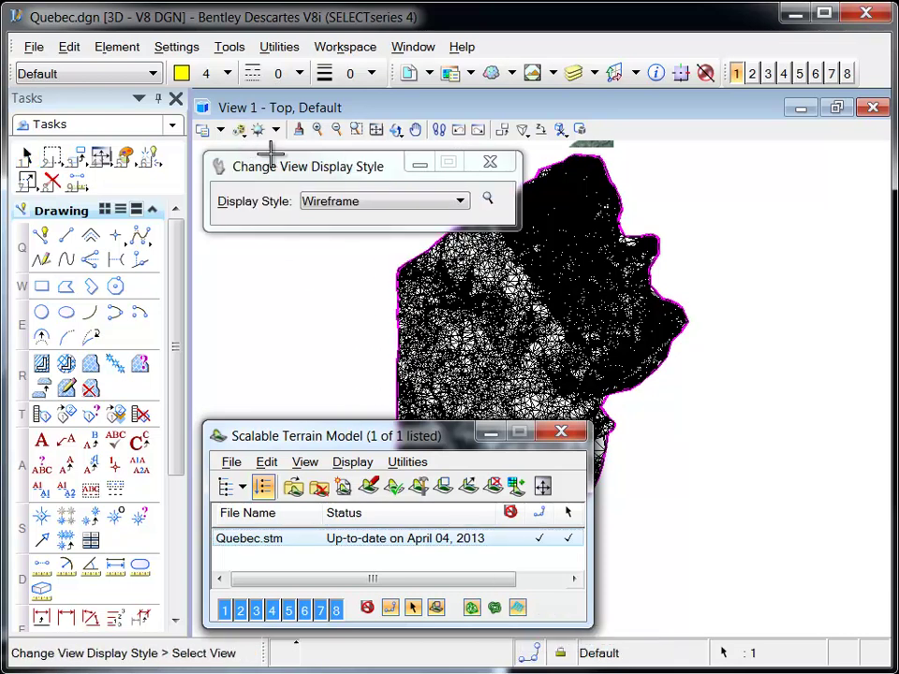
pyautogui.click(338, 201)
pyautogui.click(328, 272)
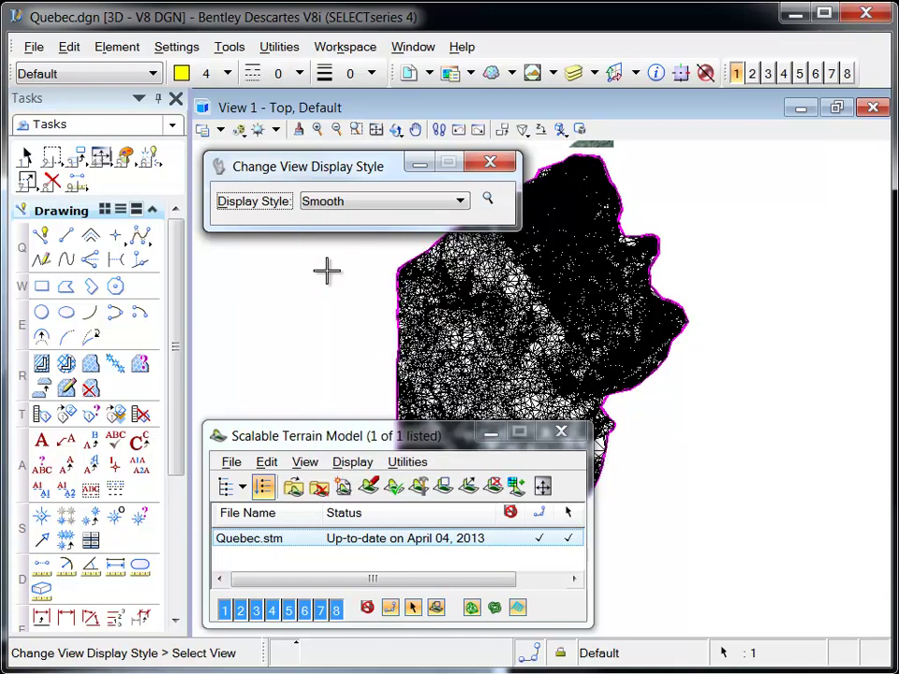
pyautogui.click(329, 277)
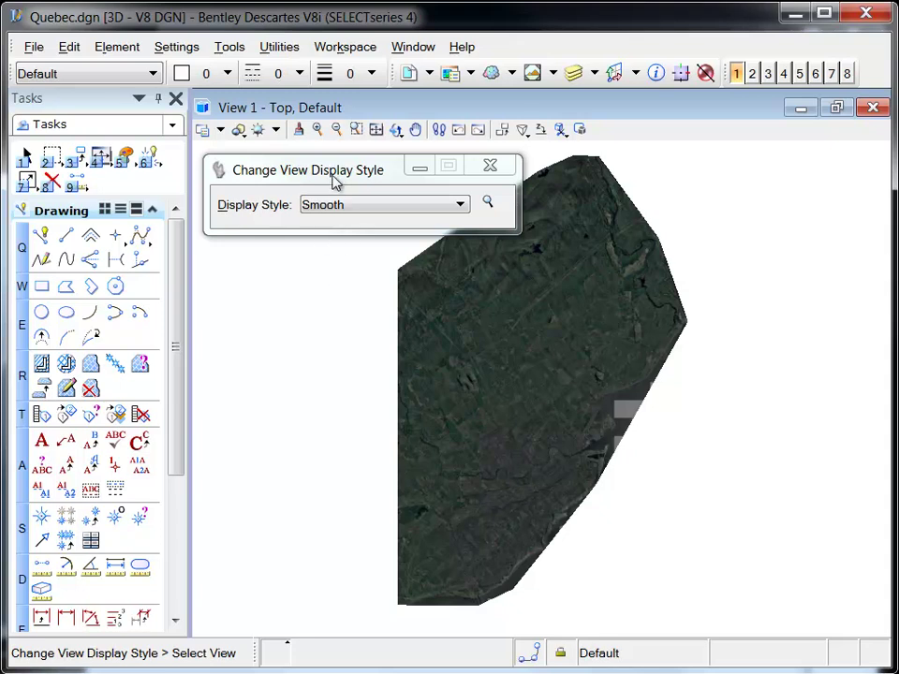
pyautogui.moveTo(337, 181)
pyautogui.mouseDown()
pyautogui.moveTo(611, 194)
pyautogui.moveTo(686, 174)
pyautogui.mouseUp()
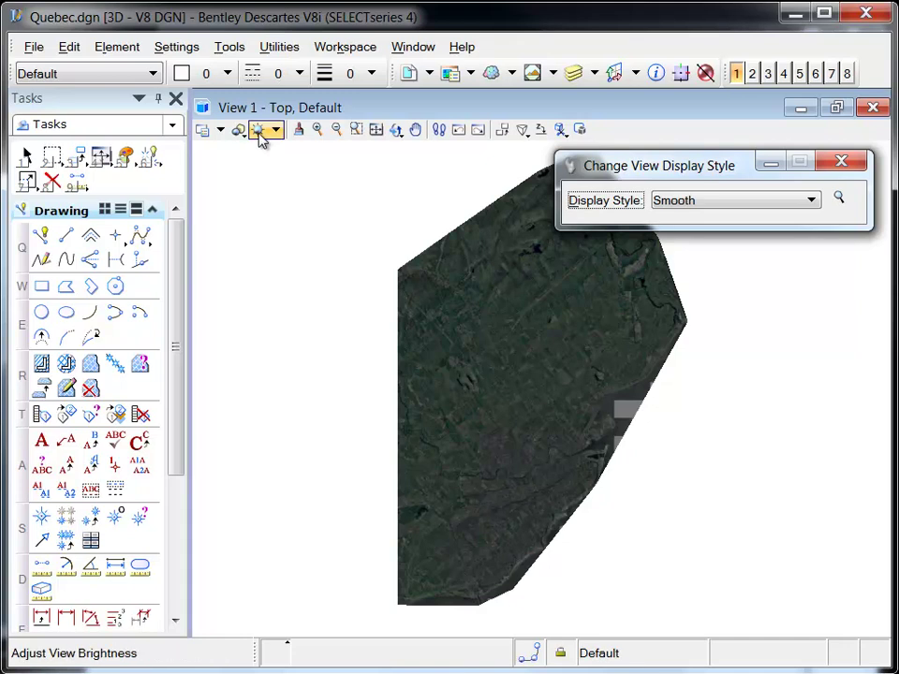
# Step: Raise the view lighting brightness to make the aerial imagery clearer
pyautogui.click(260, 132)
pyautogui.moveTo(390, 188); pyautogui.dragTo(455, 187)
pyautogui.click(400, 216)
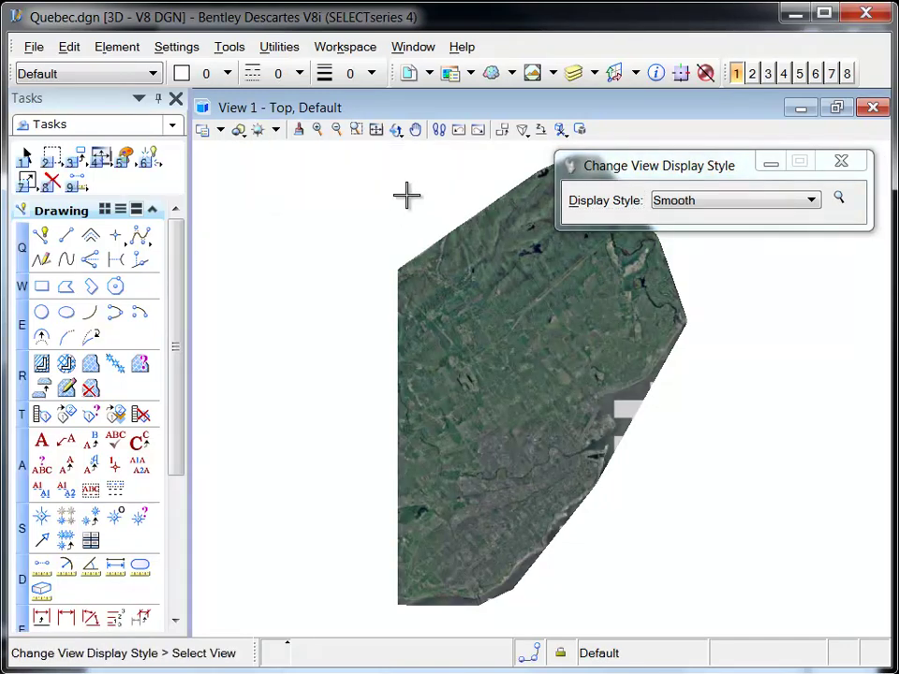
pyautogui.click(357, 130)
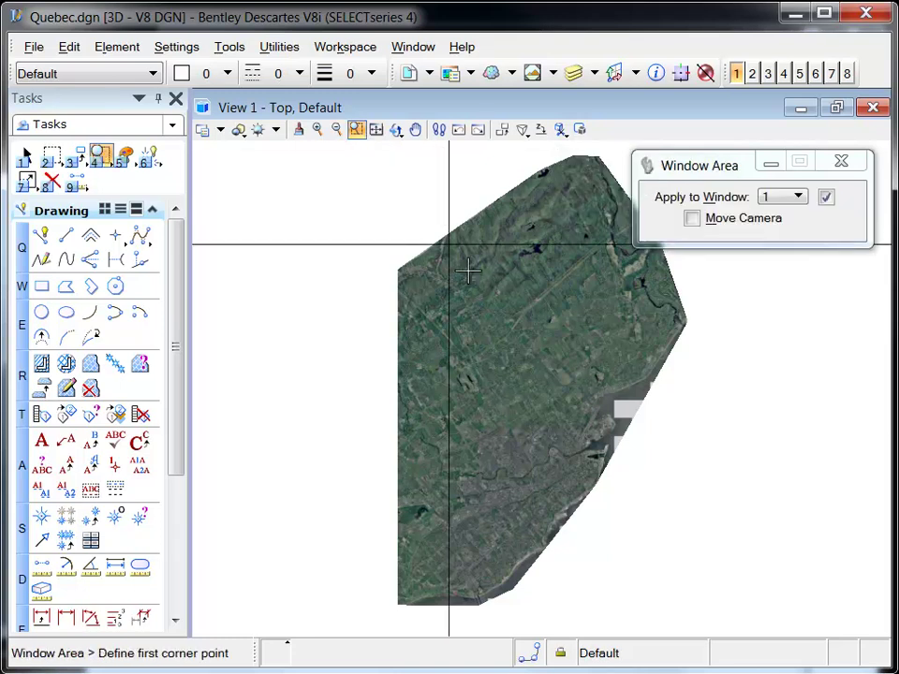
# Step: Window-zoom twice into the city riverside and then the harbour with the docked ship
pyautogui.click(559, 410)
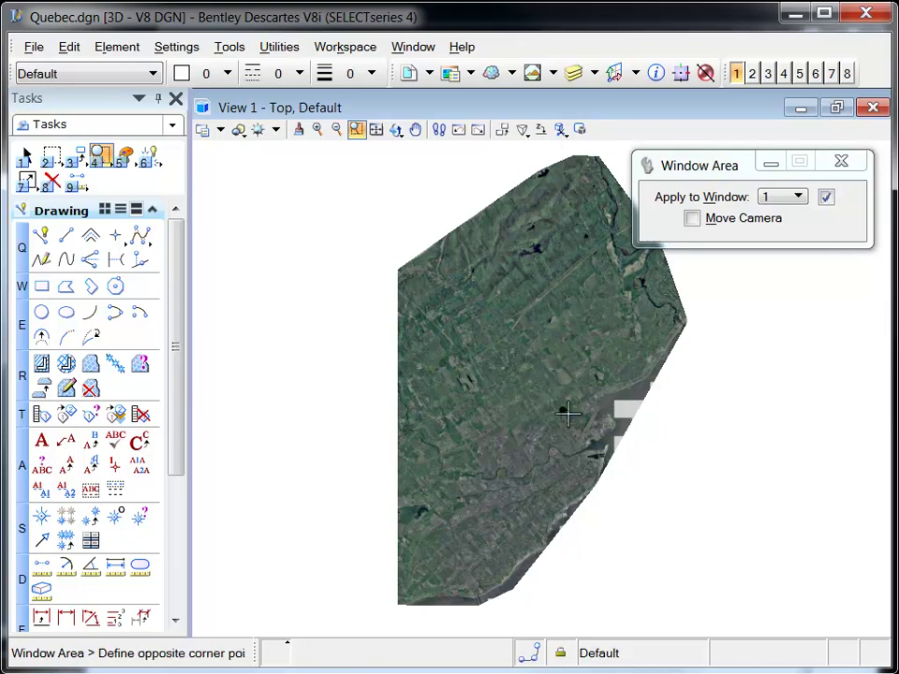
pyautogui.click(613, 454)
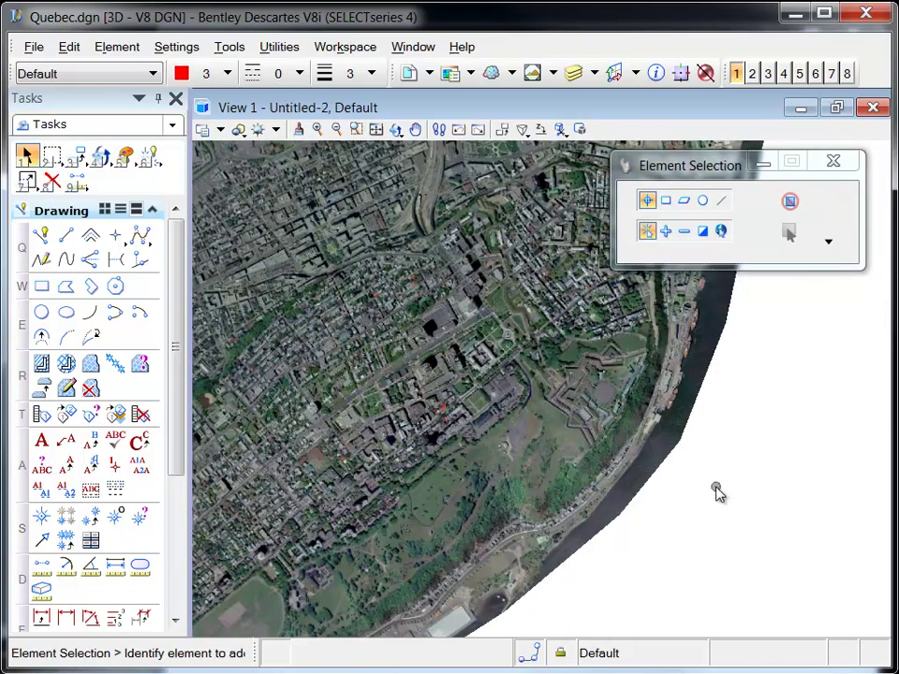
pyautogui.click(356, 129)
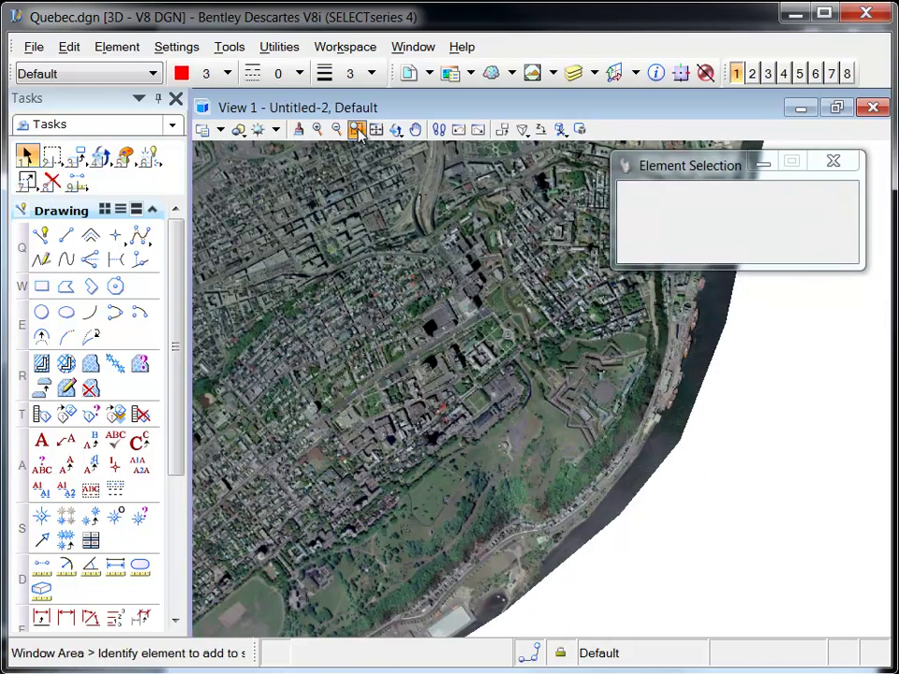
pyautogui.click(642, 412)
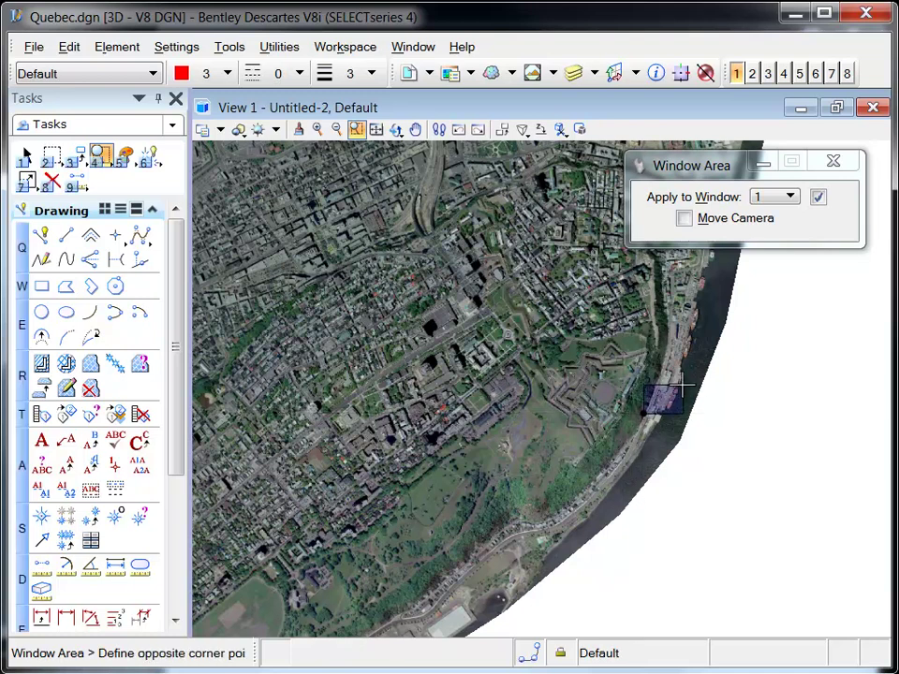
pyautogui.click(682, 380)
pyautogui.press('Escape')
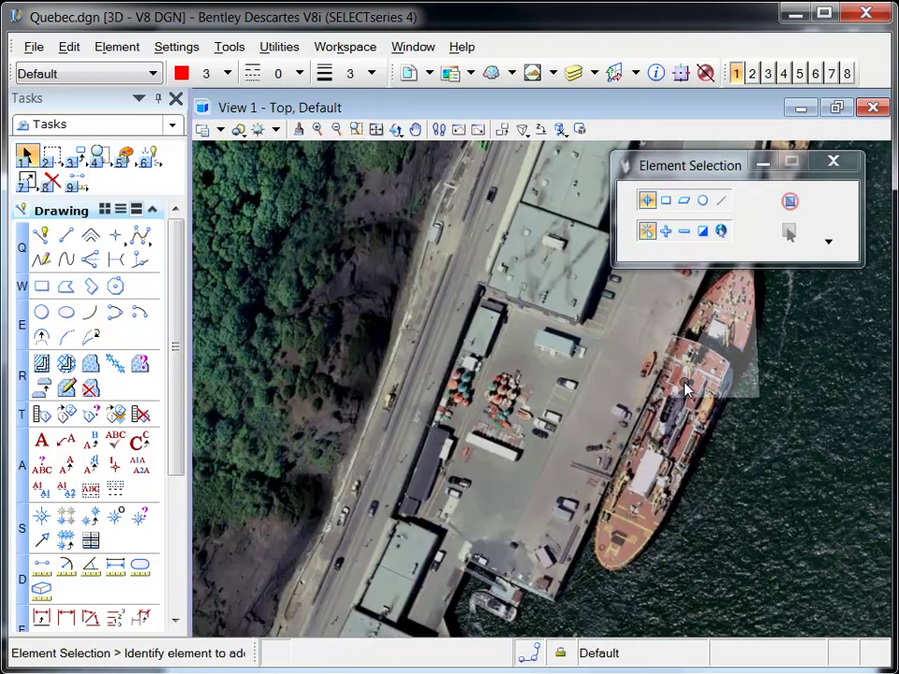
# Step: Pan along the shoreline past the helipad, then zoom out slightly to frame the fortress
pyautogui.moveTo(446, 562); pyautogui.dragTo(636, 317, button='middle')
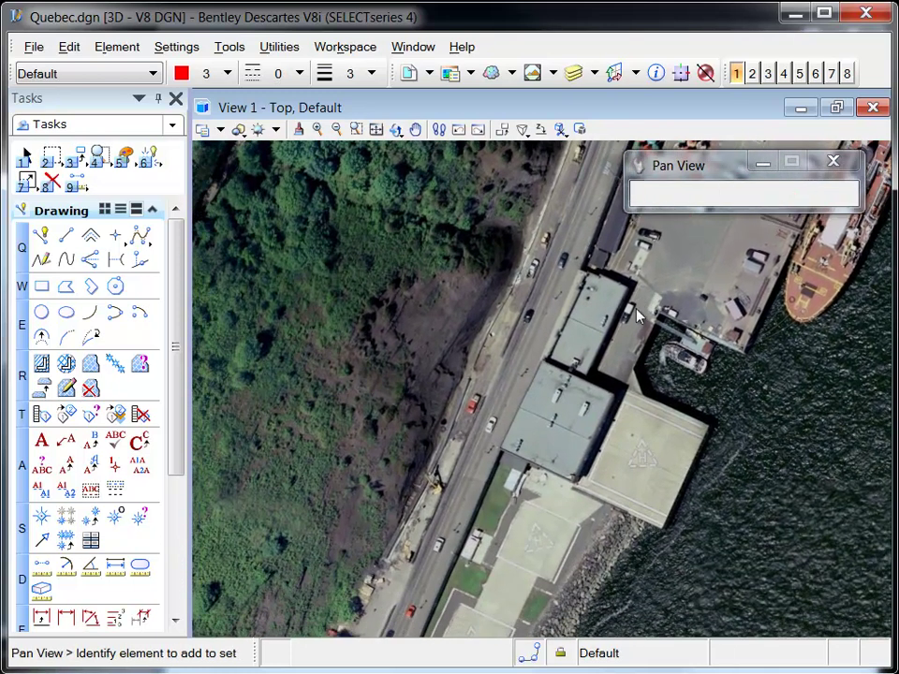
pyautogui.moveTo(459, 566); pyautogui.dragTo(538, 288, button='middle')
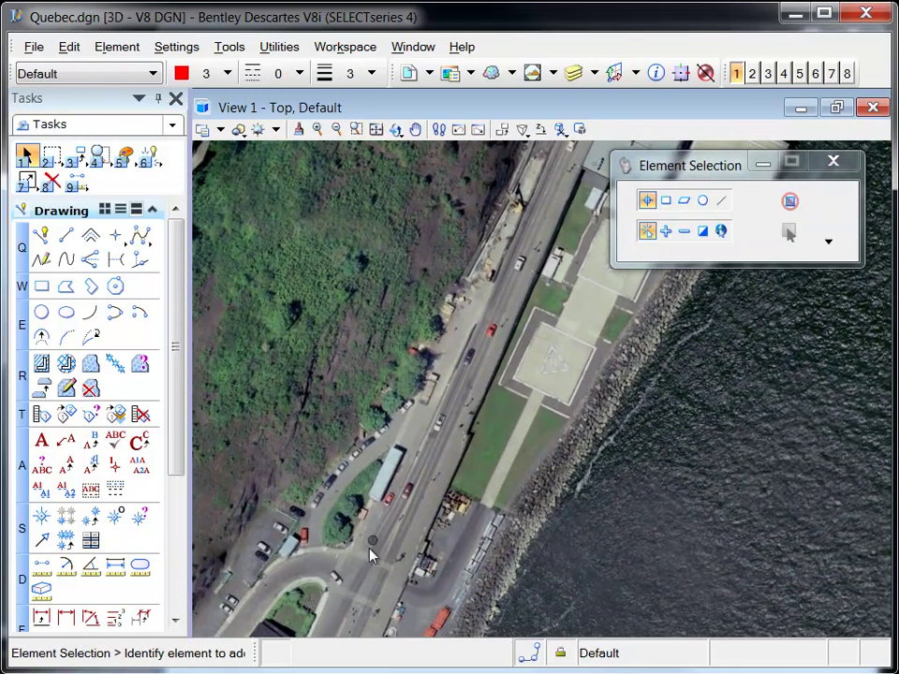
pyautogui.moveTo(374, 551)
pyautogui.mouseDown(button='middle')
pyautogui.moveTo(563, 385)
pyautogui.moveTo(588, 348)
pyautogui.mouseUp(button='middle')
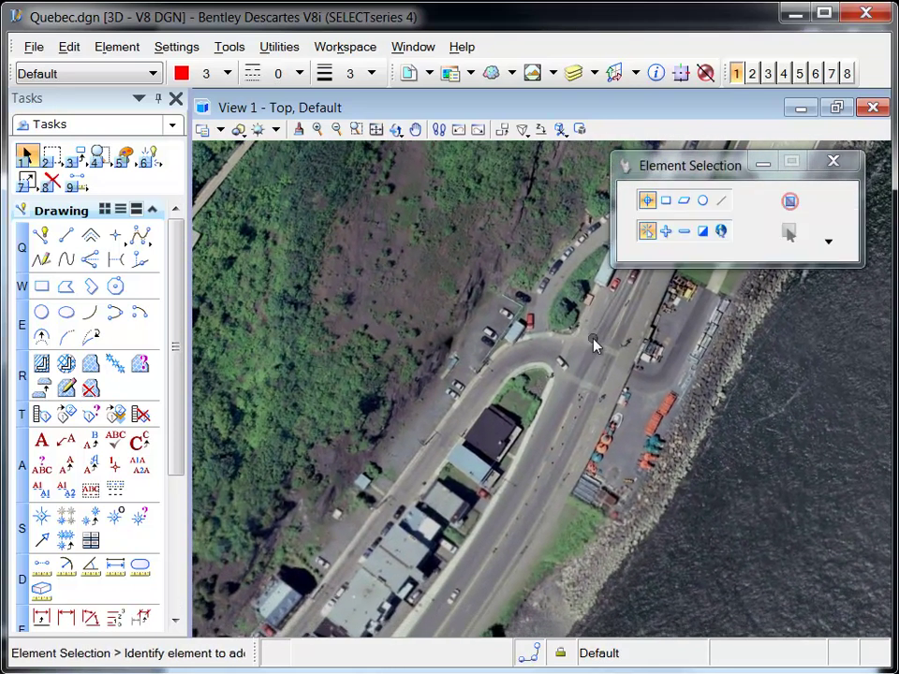
pyautogui.scroll(-1, 538, 393)
pyautogui.scroll(-1, 539, 393)
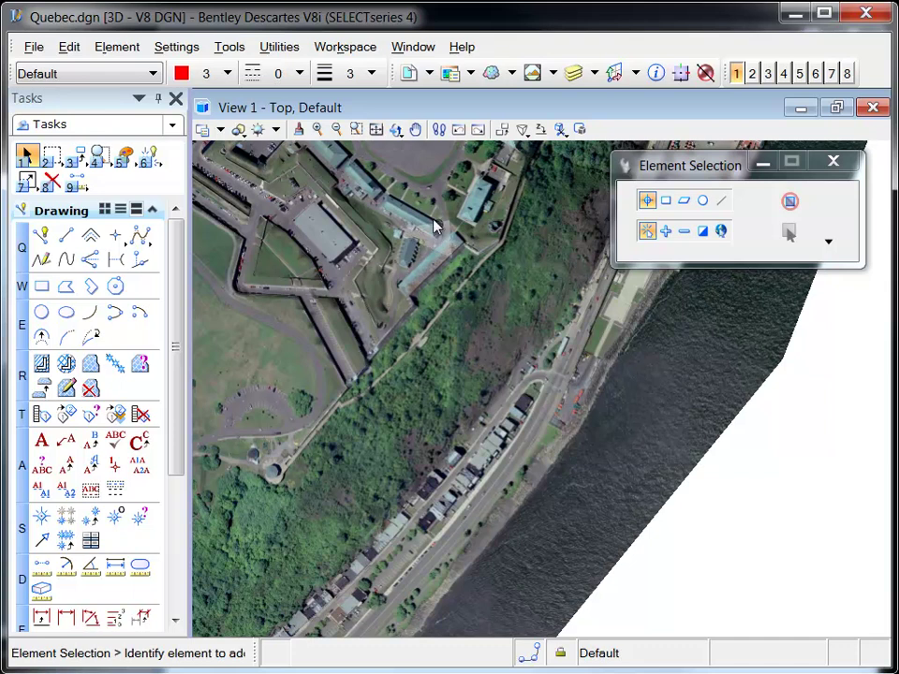
pyautogui.click(397, 130)
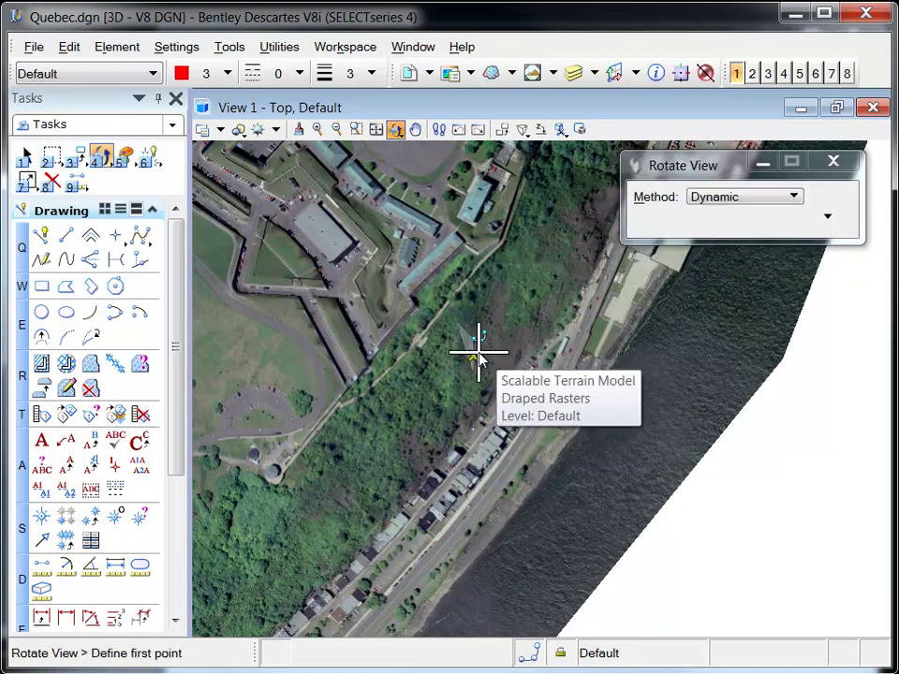
# Step: Rotate and tilt the view around a pivot for an oblique look at the wooded cliff and houses
pyautogui.click(473, 354)
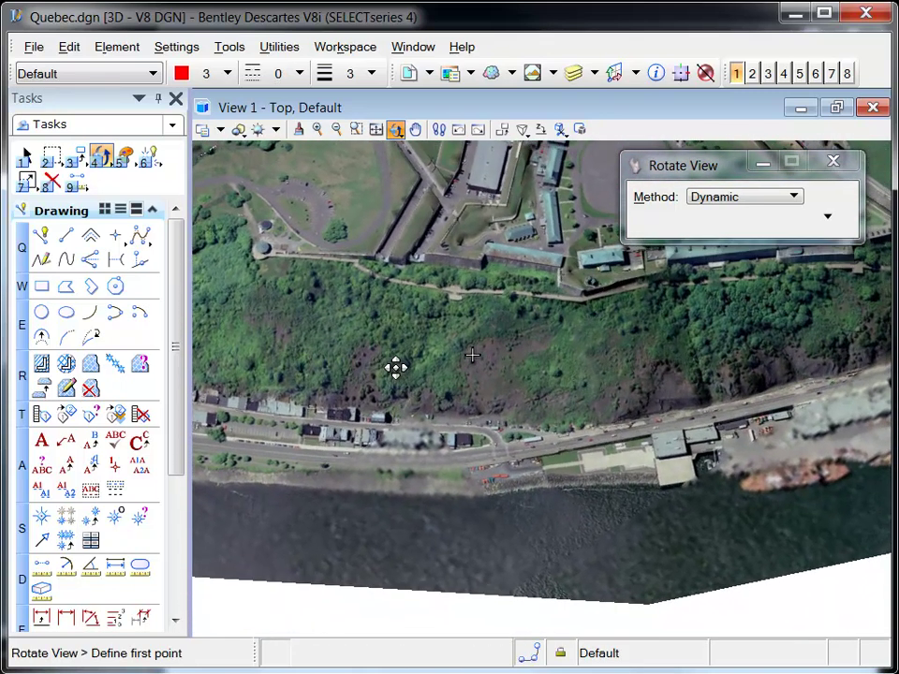
pyautogui.click(354, 379)
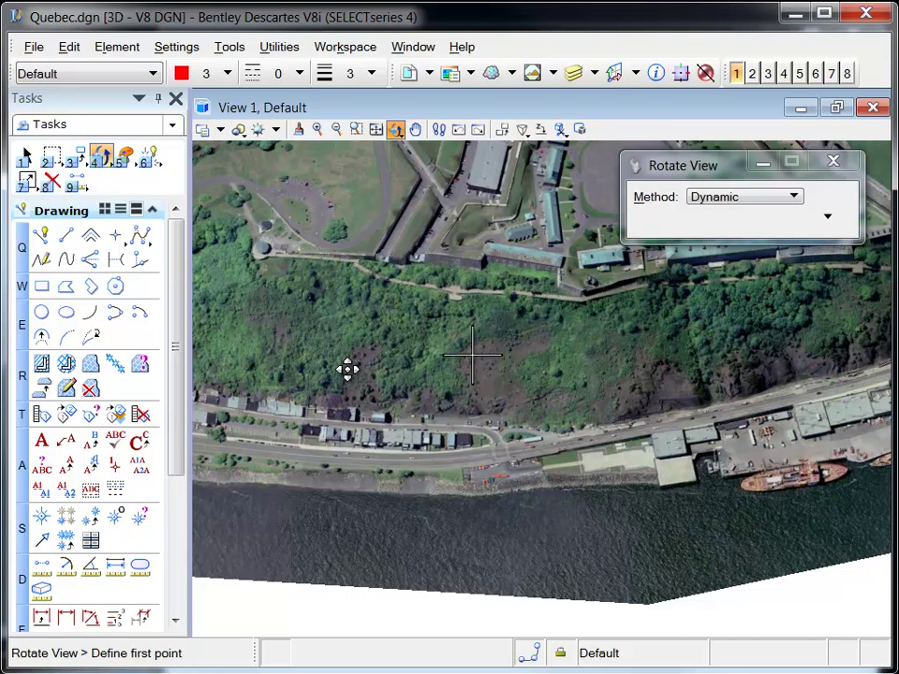
pyautogui.click(347, 370)
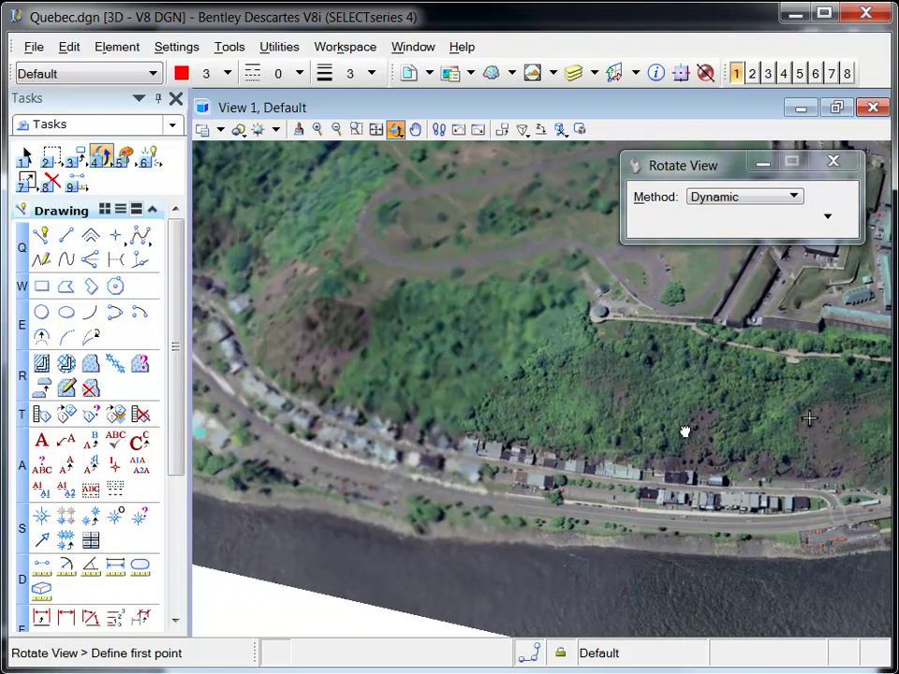
pyautogui.click(668, 431)
pyautogui.click(354, 344)
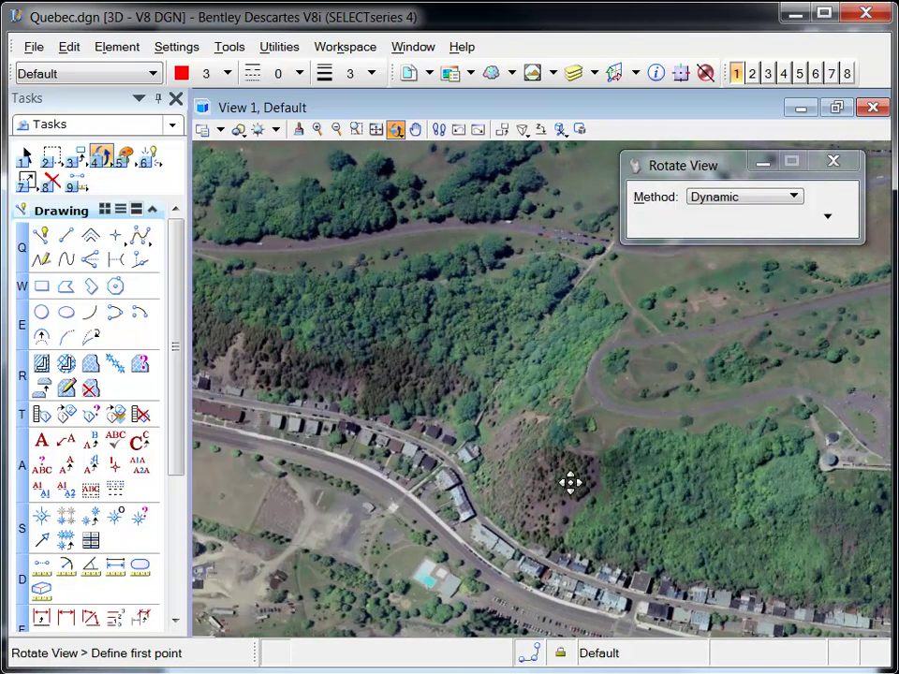
pyautogui.press('Escape')
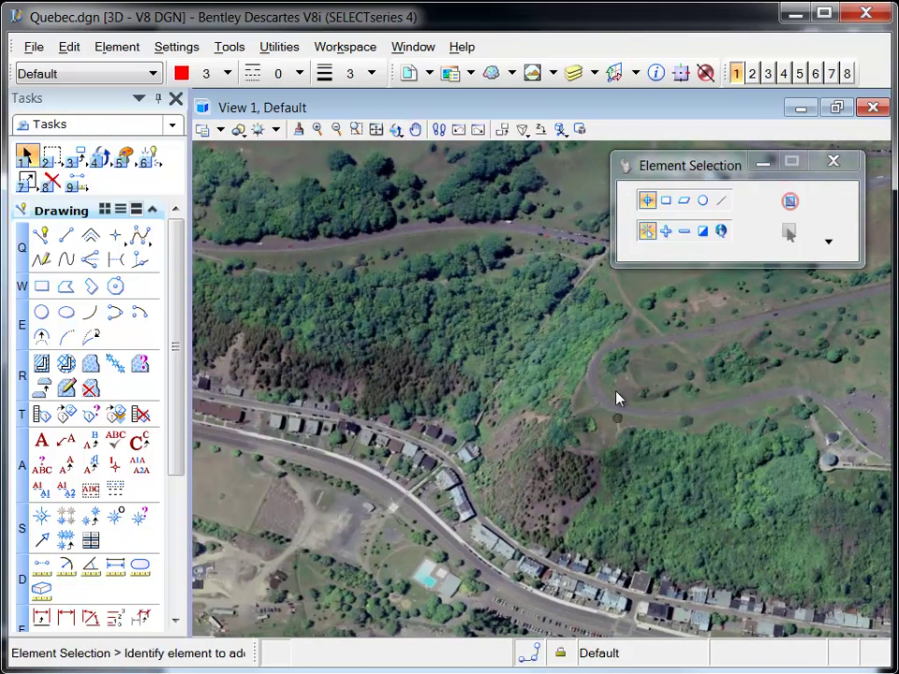